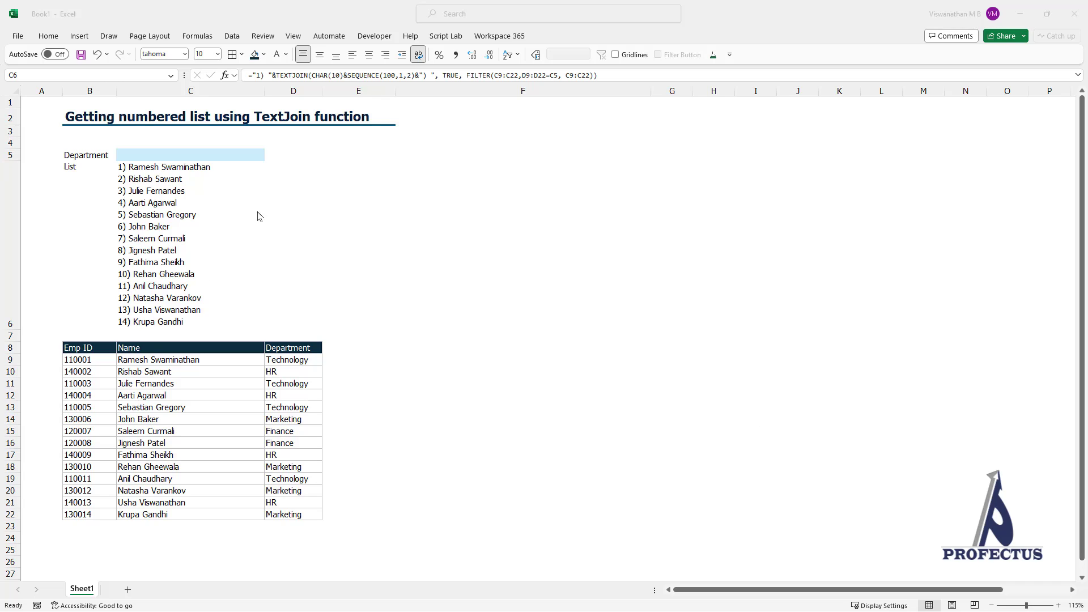
# - Review the numbered list in C6 by briefly choosing HR in C5, then clearing the department
pyautogui.click(209, 225)
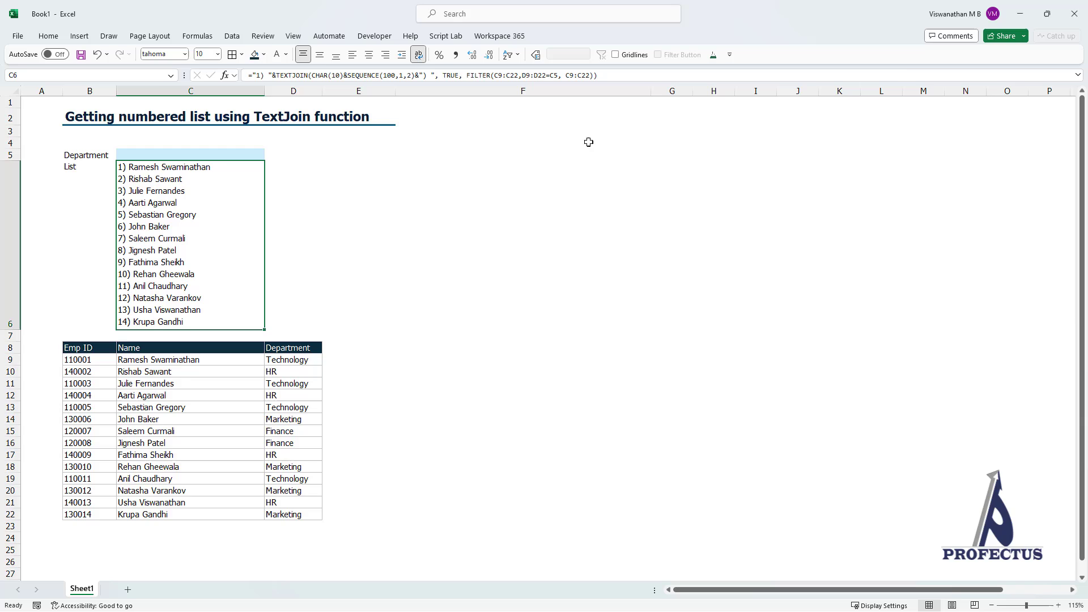
pyautogui.moveTo(205, 348); pyautogui.dragTo(280, 509)
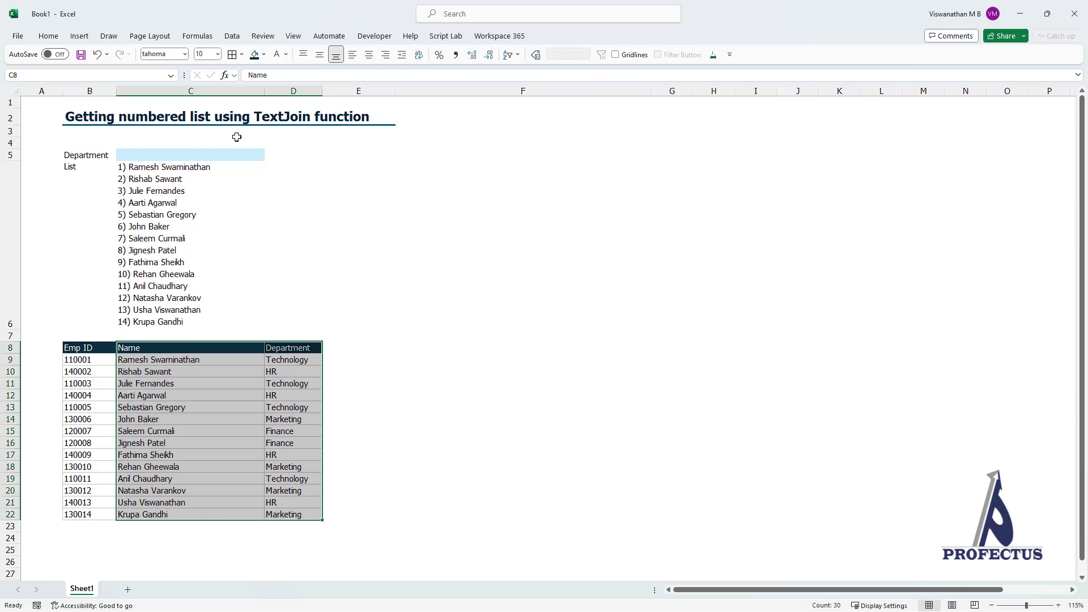
pyautogui.click(233, 155)
pyautogui.click(270, 156)
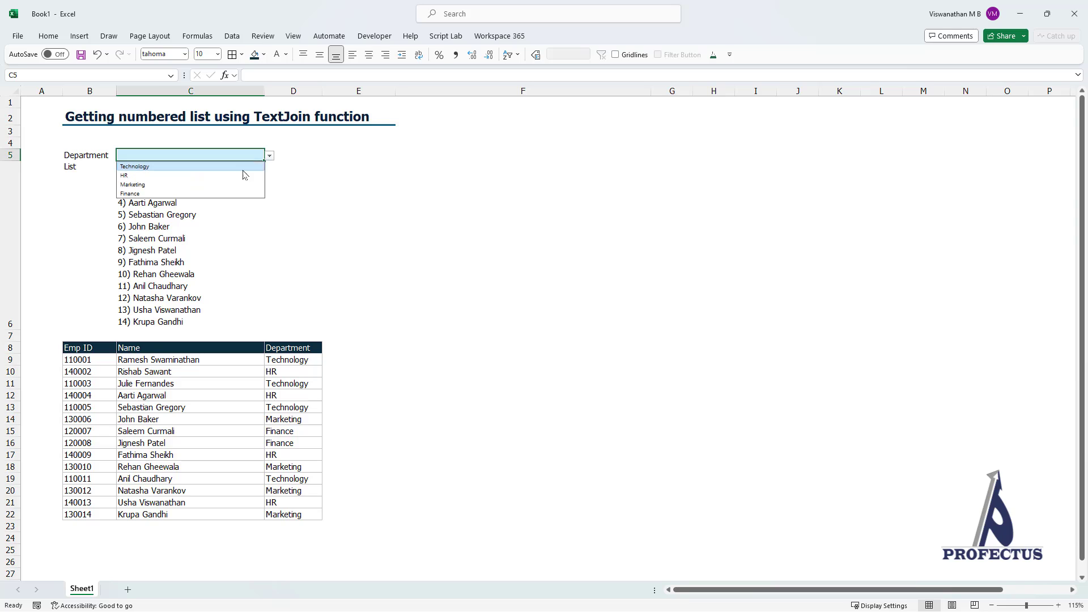
pyautogui.click(236, 175)
pyautogui.click(218, 185)
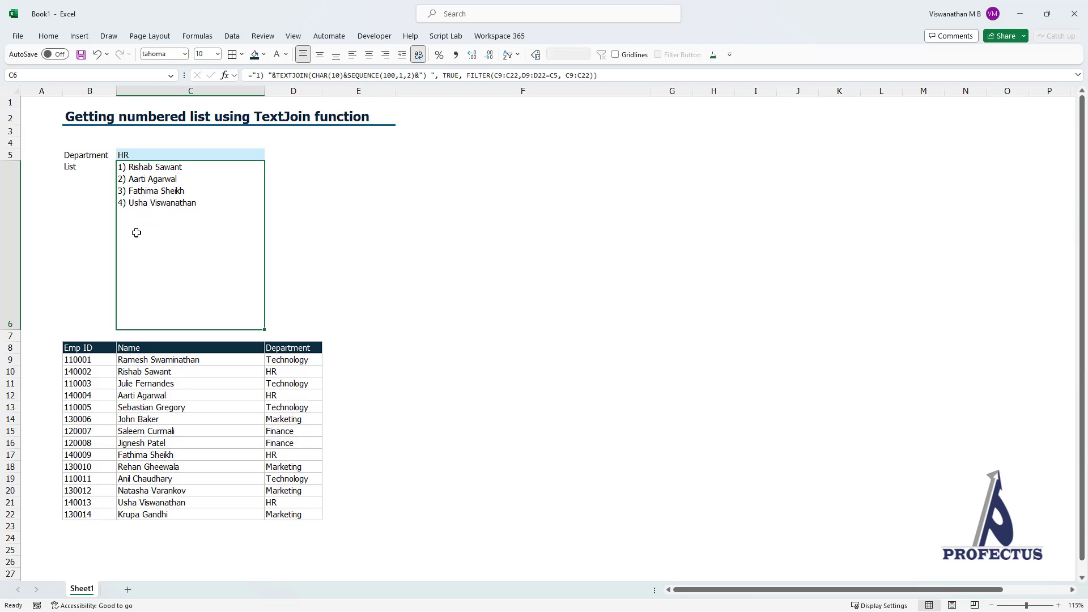
pyautogui.click(200, 152)
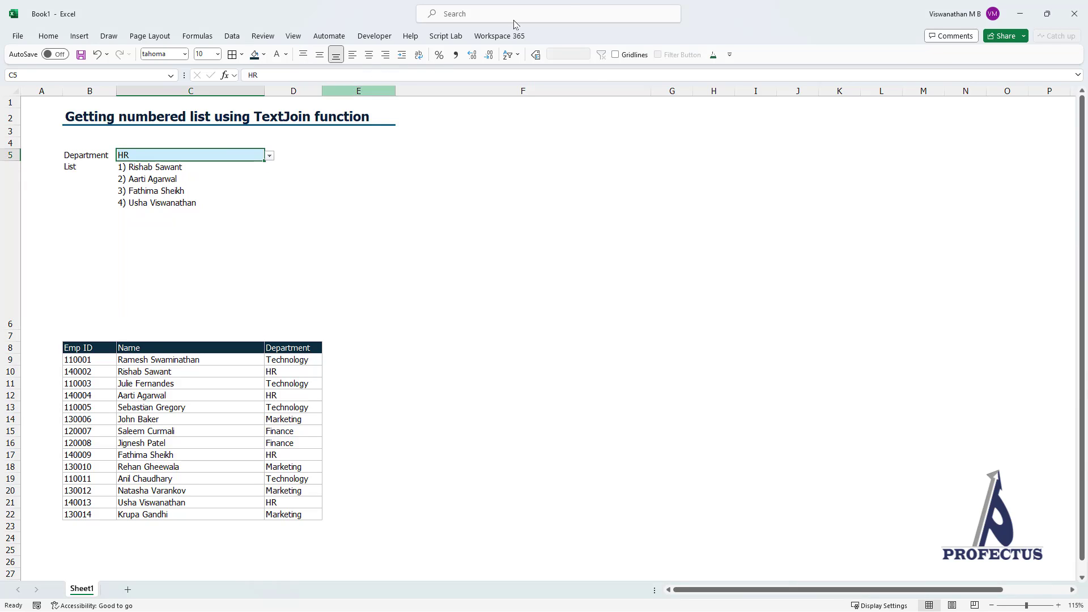
pyautogui.press('Delete')
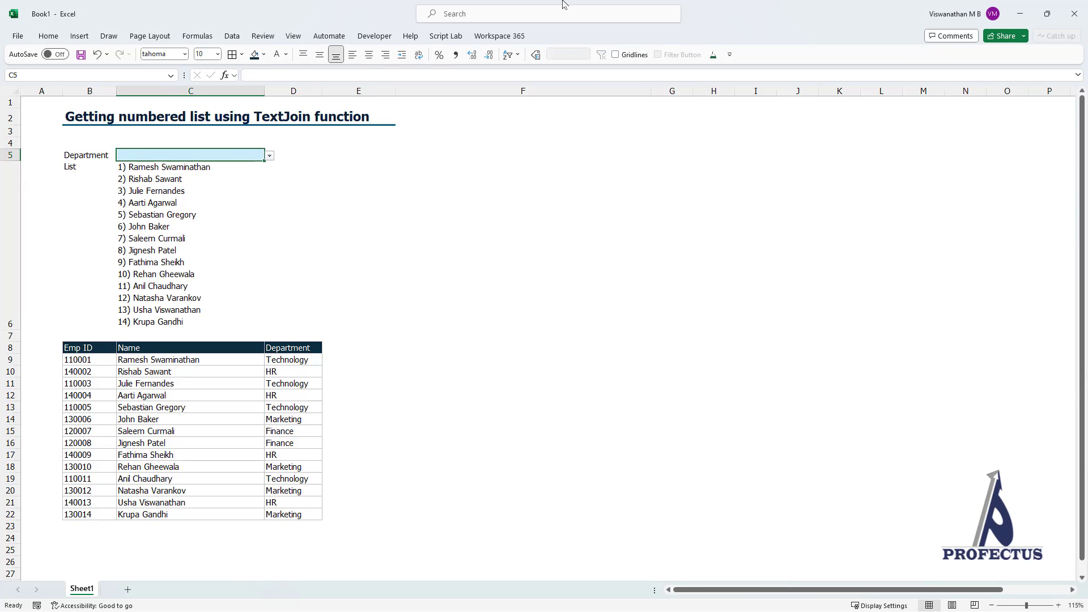
pyautogui.click(170, 190)
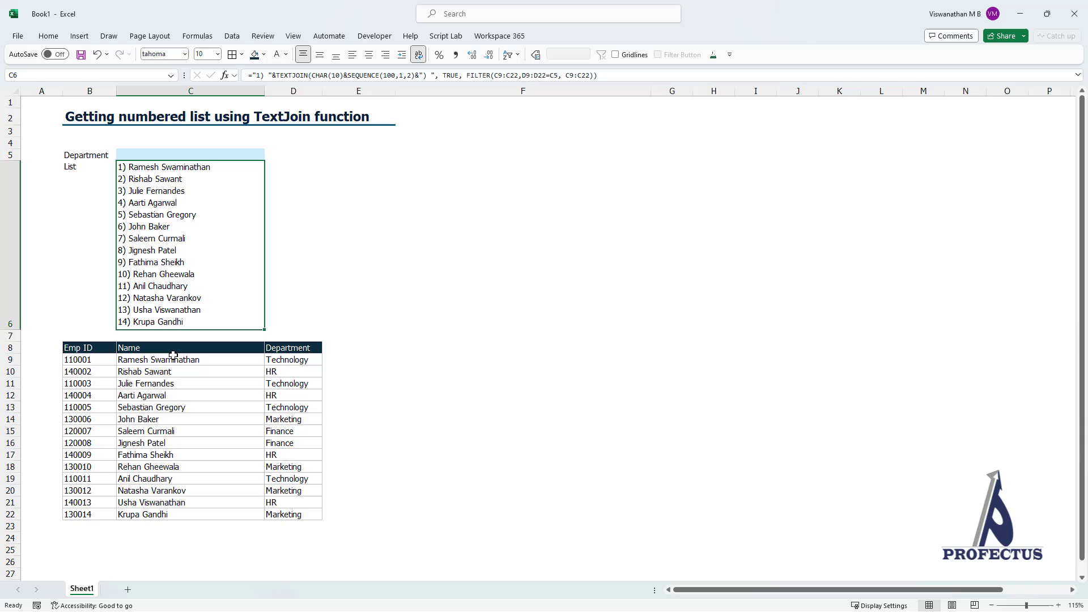
pyautogui.moveTo(159, 361); pyautogui.dragTo(159, 513)
pyautogui.click(226, 228)
# - Enter =TEXTJOIN(", ",TRUE,C9:C22) in merged cell F6 to join all employee names
pyautogui.click(500, 230)
pyautogui.write('=Tex')
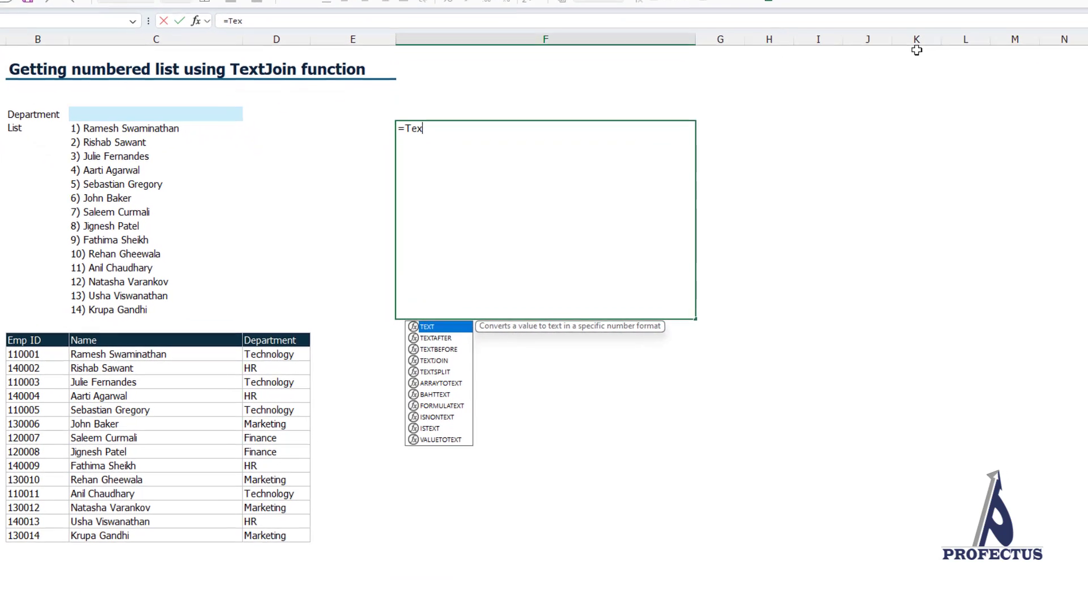
pyautogui.write('tjio')
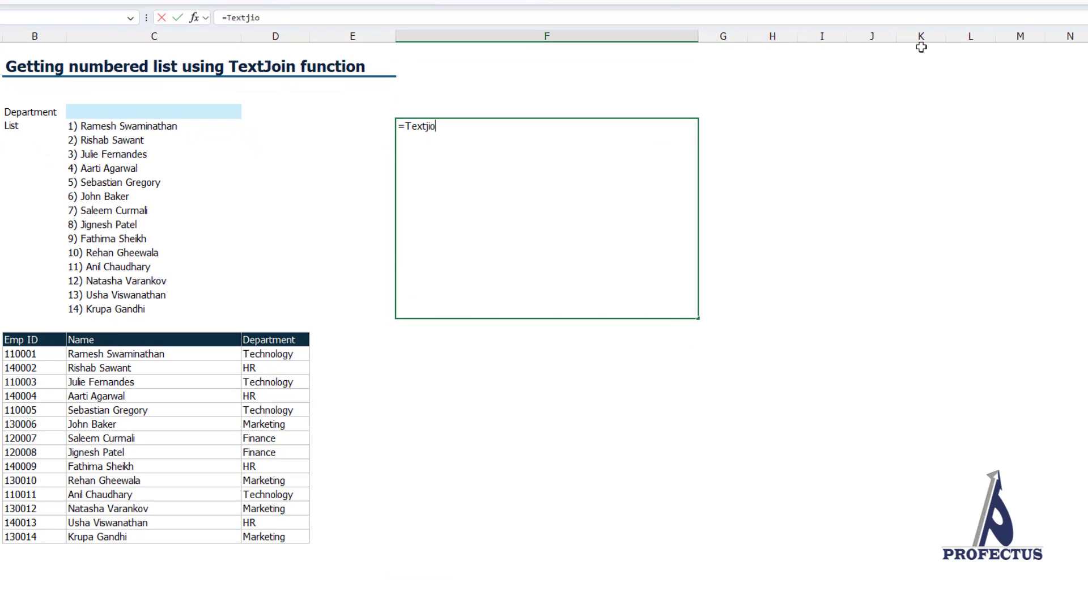
pyautogui.press('BackSpace')
pyautogui.press('BackSpace')
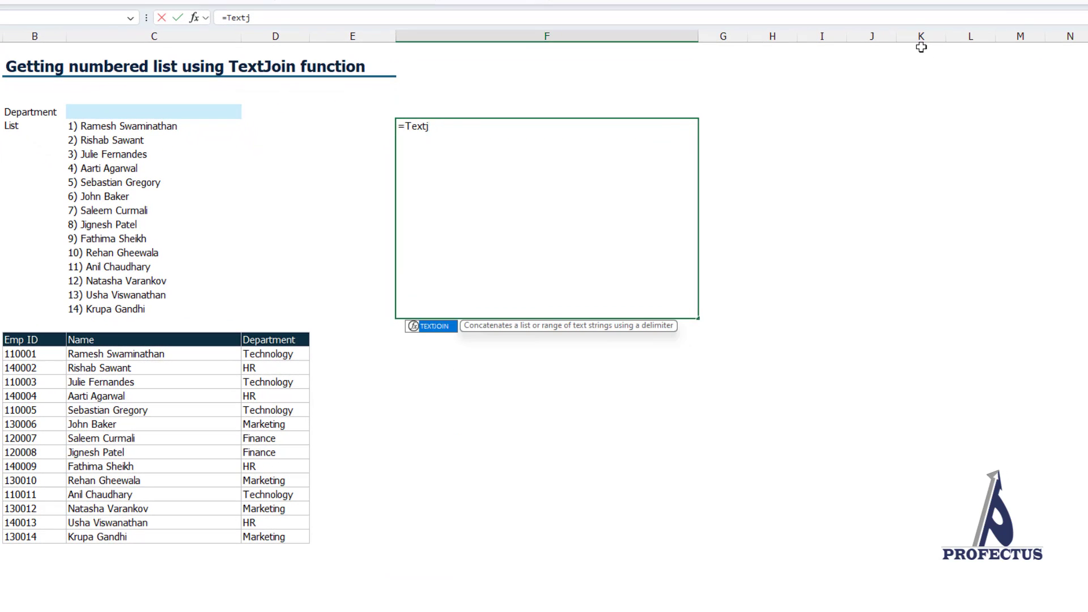
pyautogui.press('Tab')
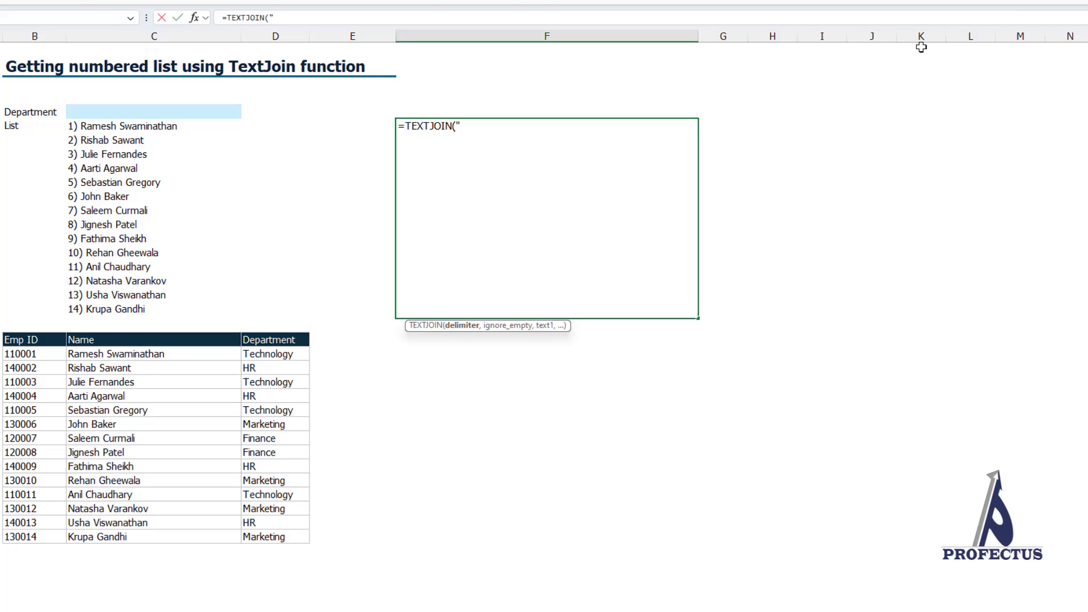
pyautogui.write('", ",TRUE')
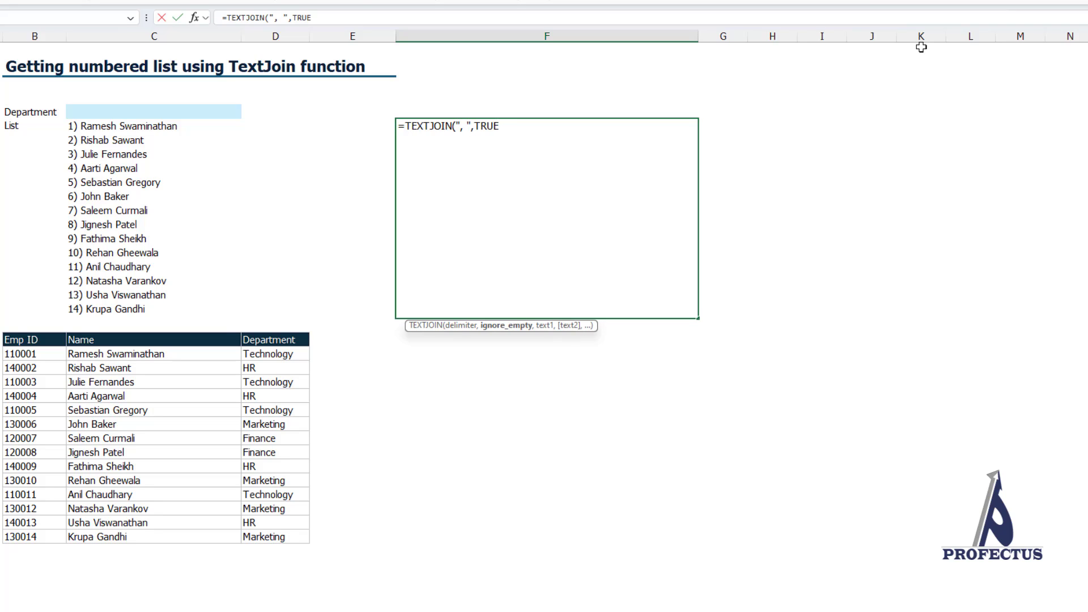
pyautogui.write(',')
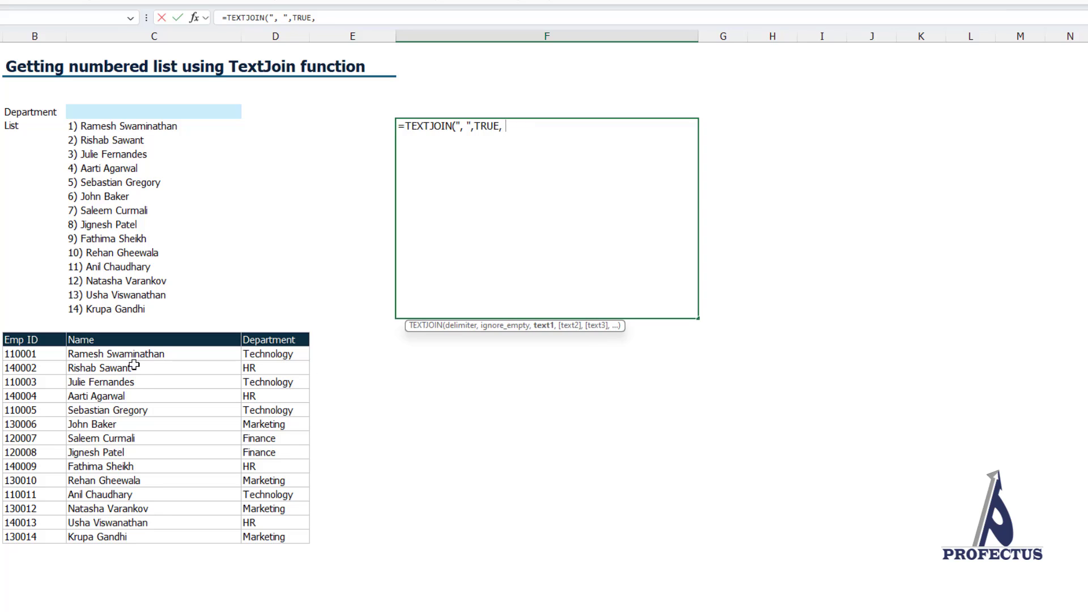
pyautogui.moveTo(135, 354); pyautogui.dragTo(103, 529)
pyautogui.write(')')
pyautogui.press('Return')
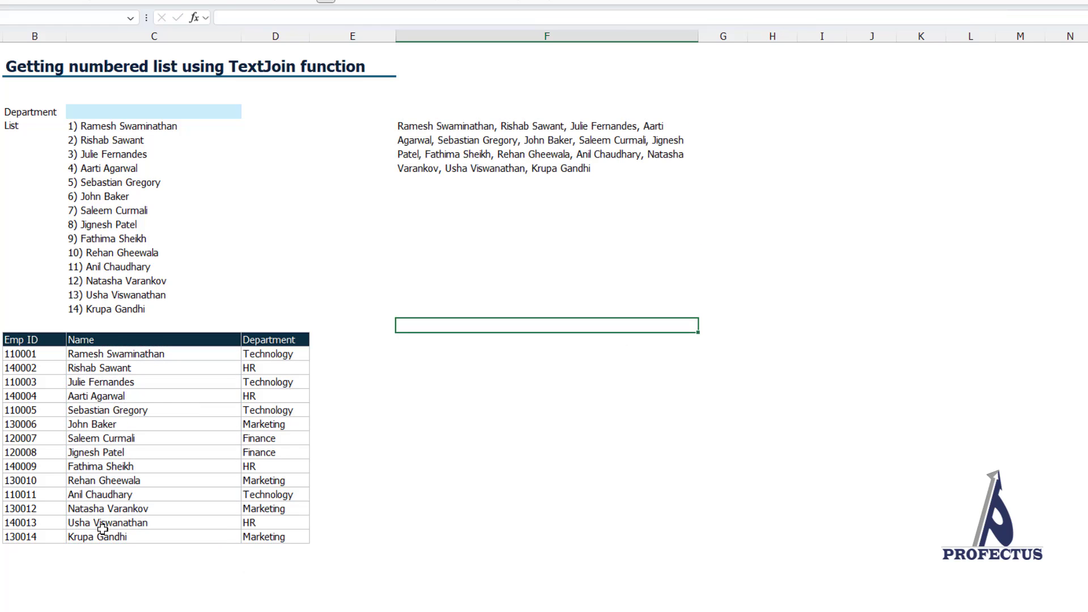
# - Insert SEQUENCE(1000) & before the ", " delimiter in F6's TEXTJOIN formula
pyautogui.press('Up')
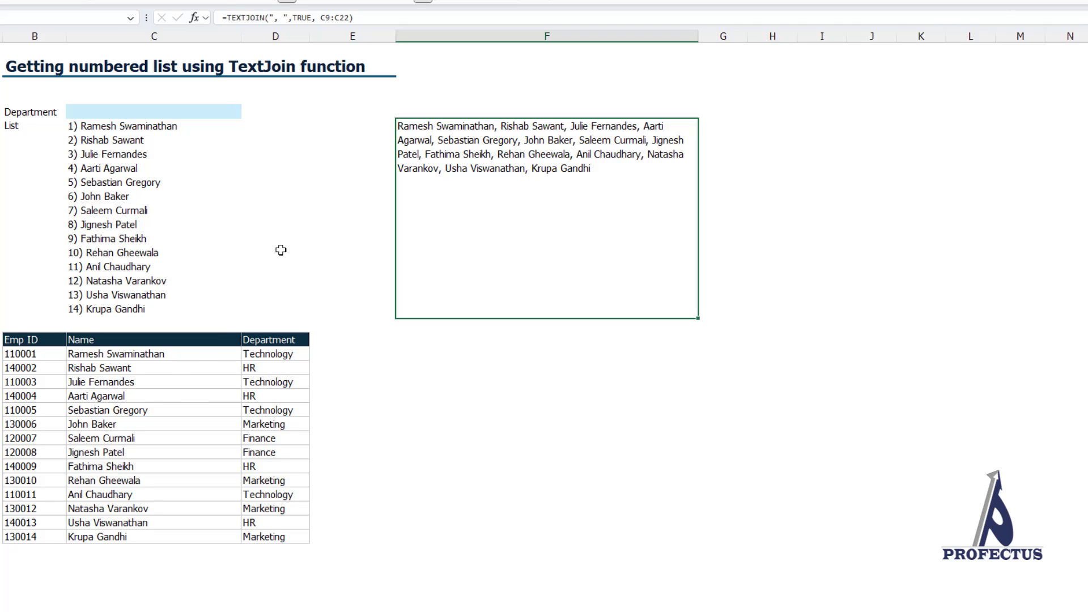
pyautogui.press('F2')
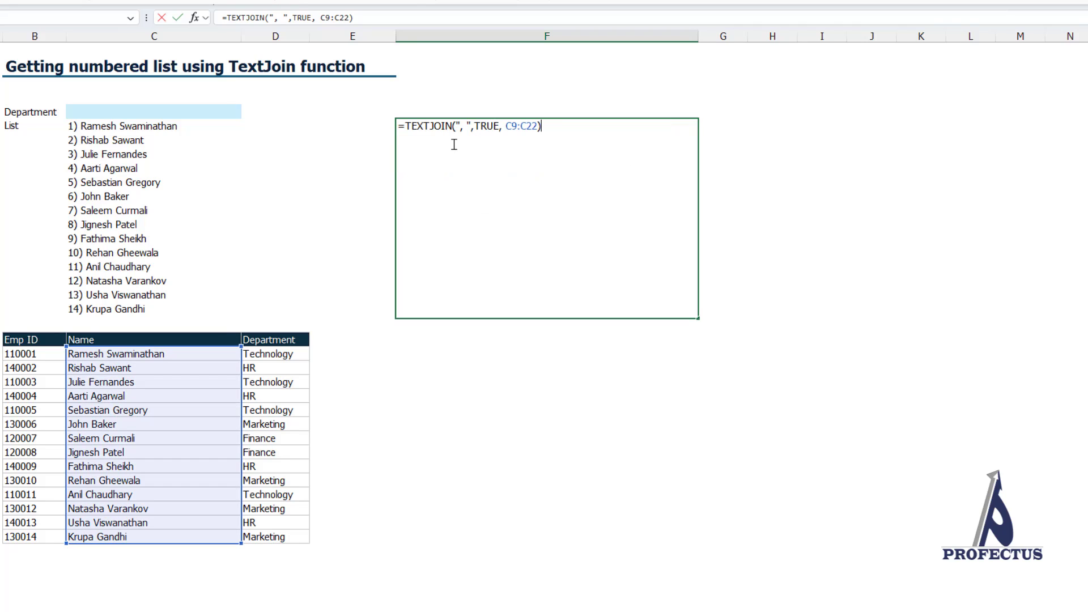
pyautogui.click(453, 125)
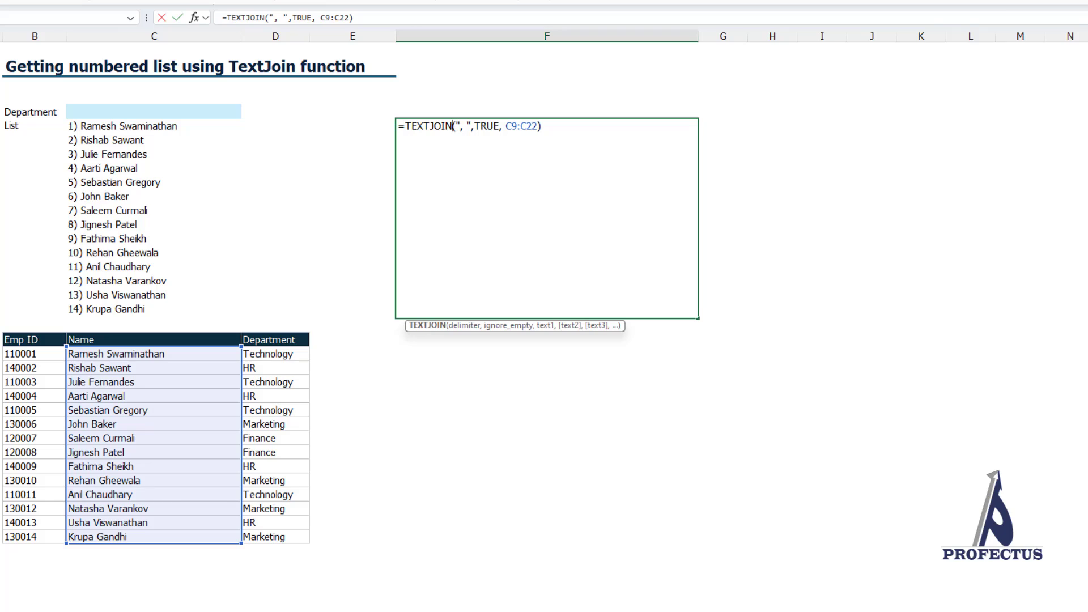
pyautogui.click(455, 125)
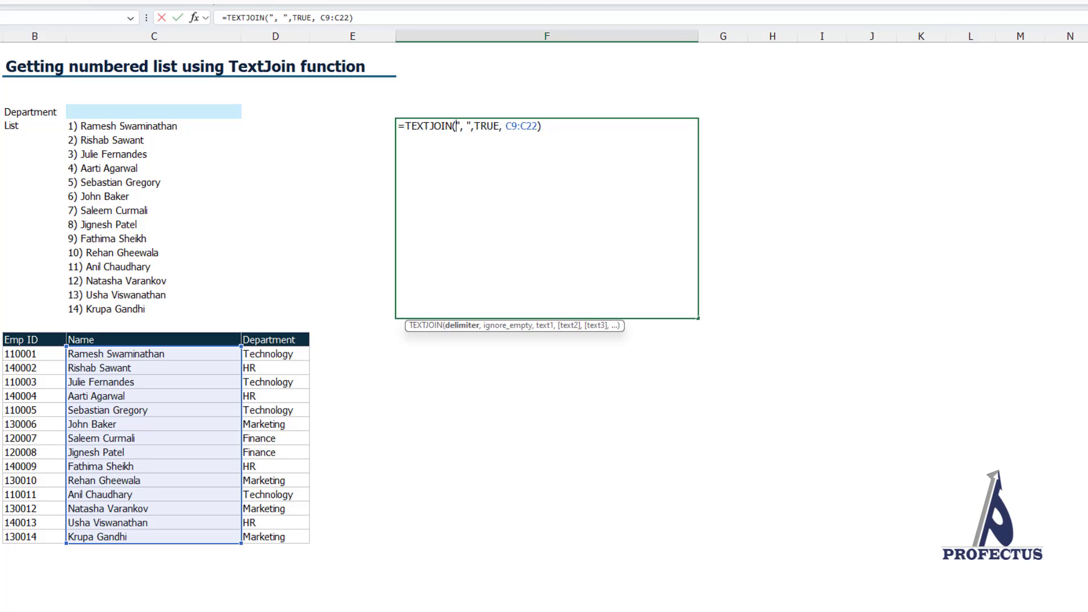
pyautogui.write('Sequence')
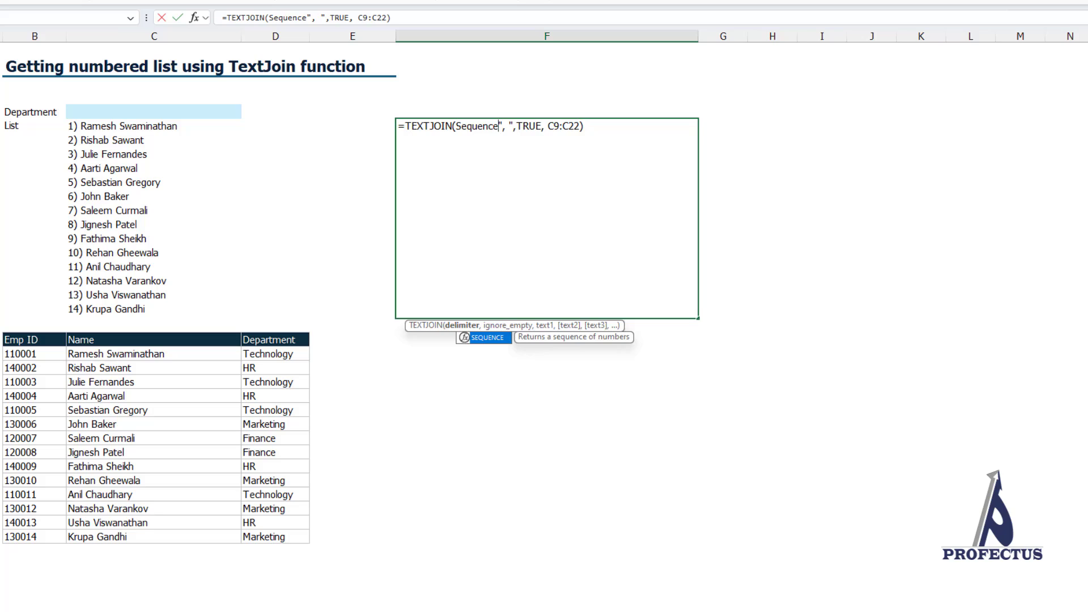
pyautogui.press('Tab')
pyautogui.write('1000')
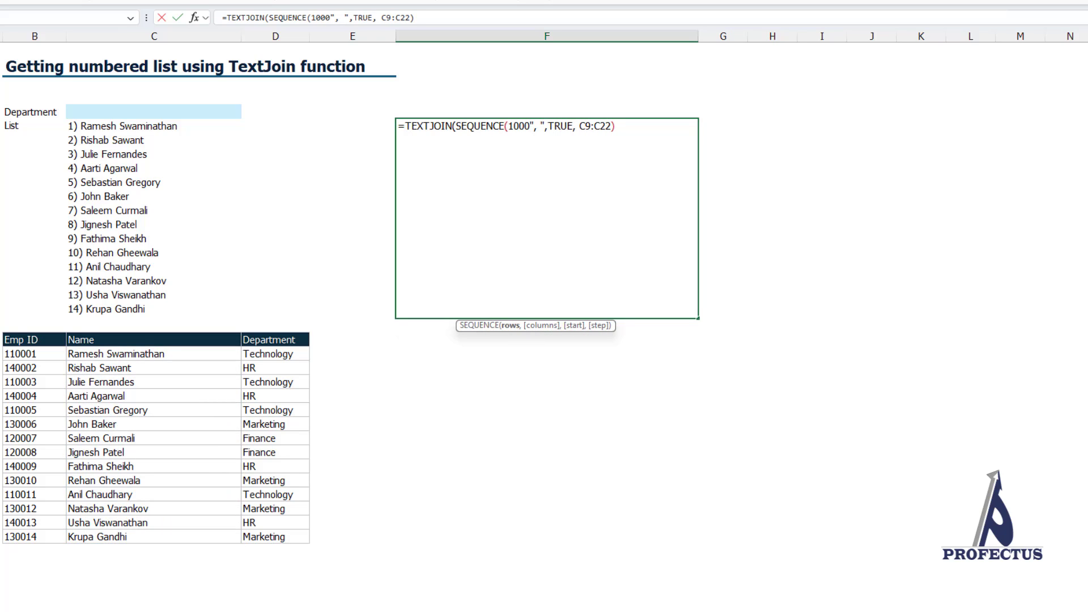
pyautogui.write(')')
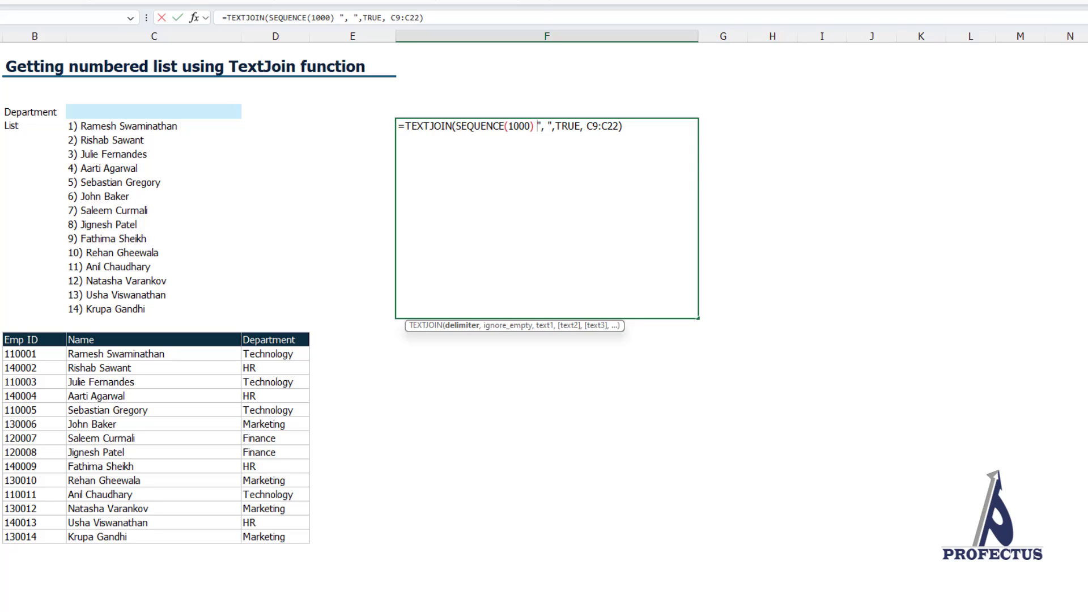
pyautogui.write(' &')
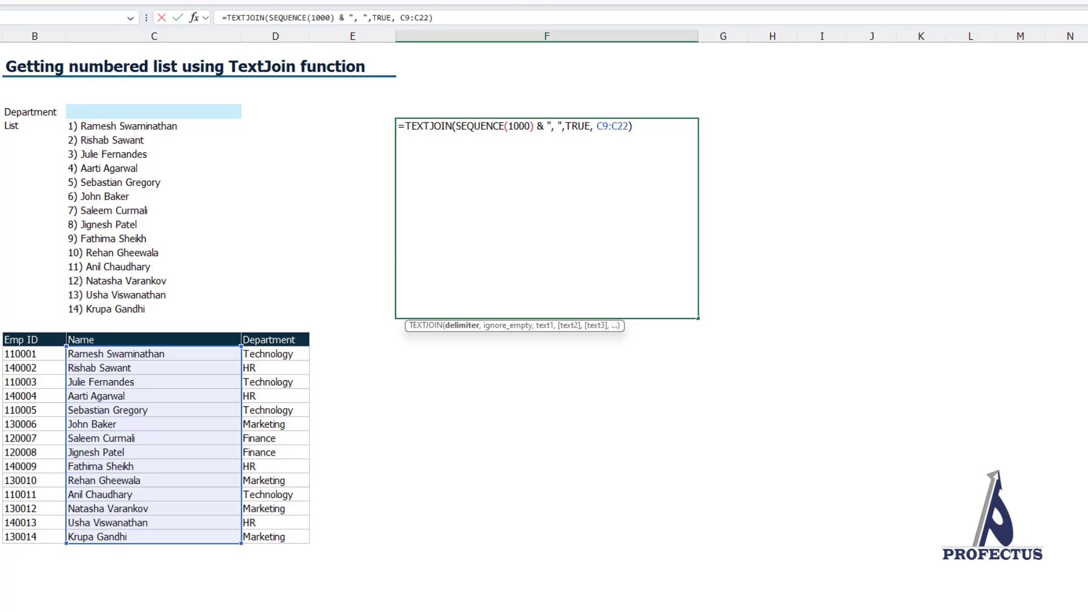
pyautogui.press('Return')
pyautogui.press('Up')
pyautogui.press('Up')
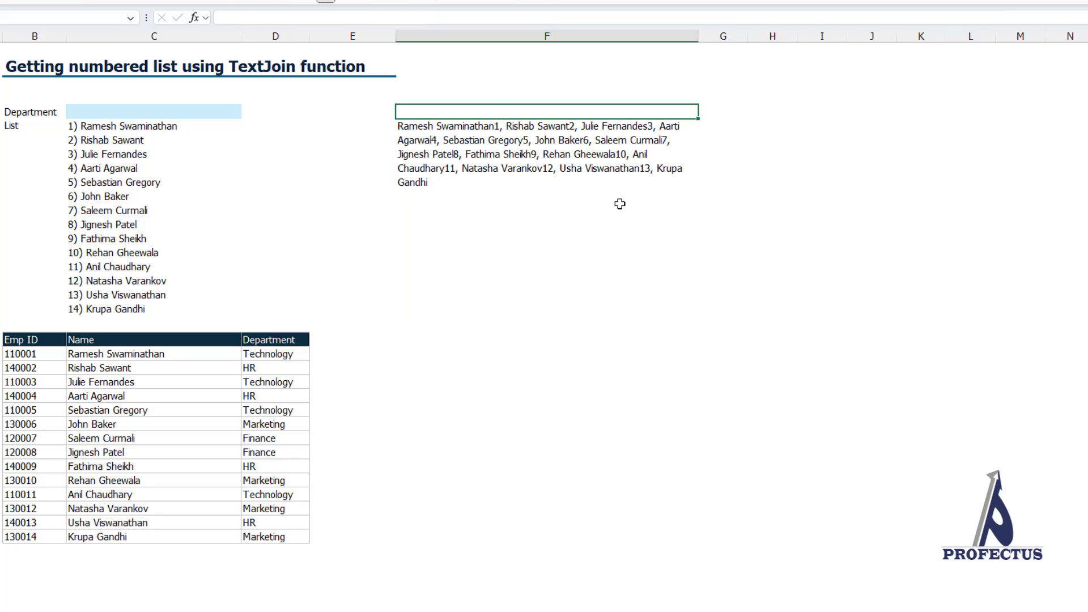
# - Prefix F6's delimiter with CHAR(10)& so each name starts on a new line
pyautogui.click(503, 131)
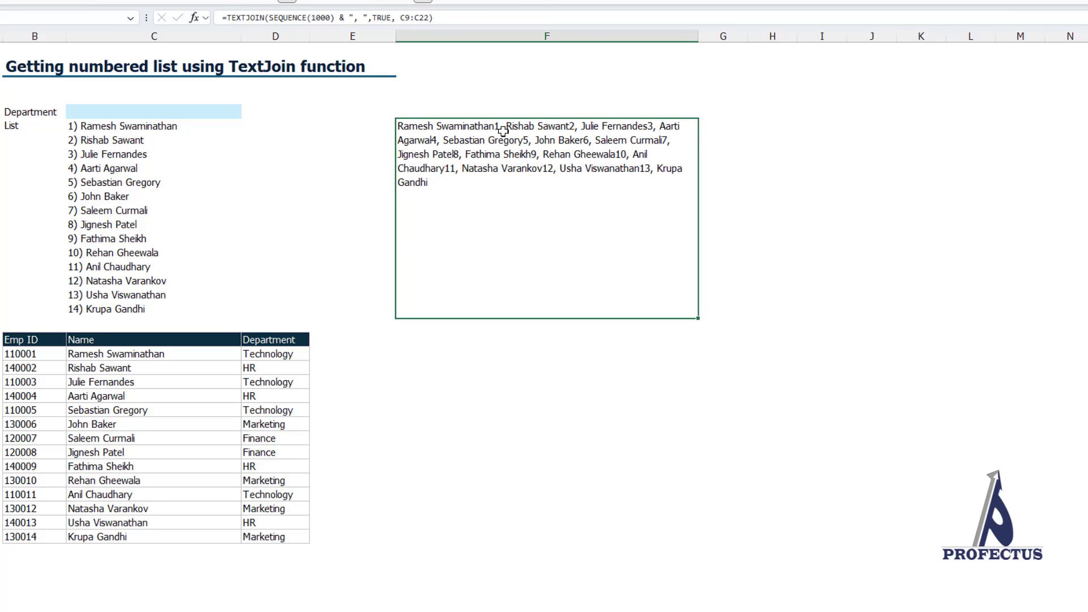
pyautogui.doubleClick(645, 188)
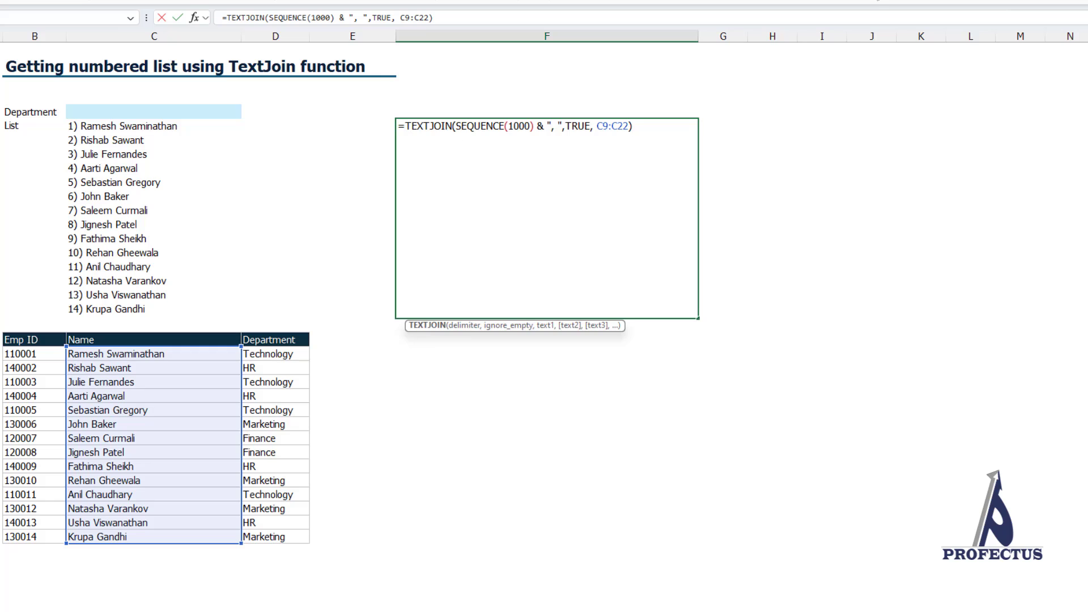
pyautogui.click(455, 126)
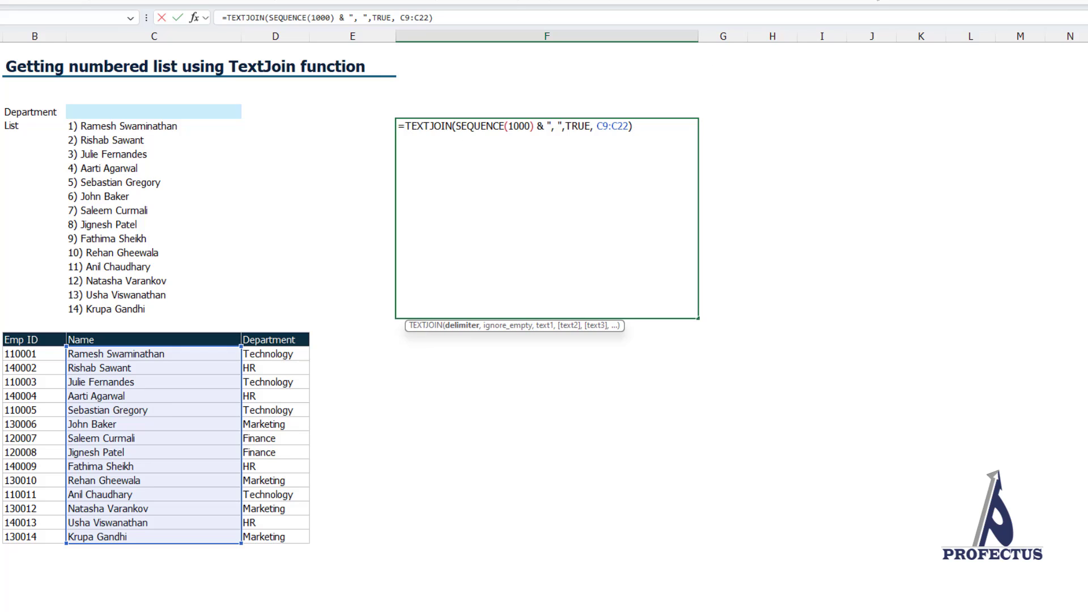
pyautogui.write('char(')
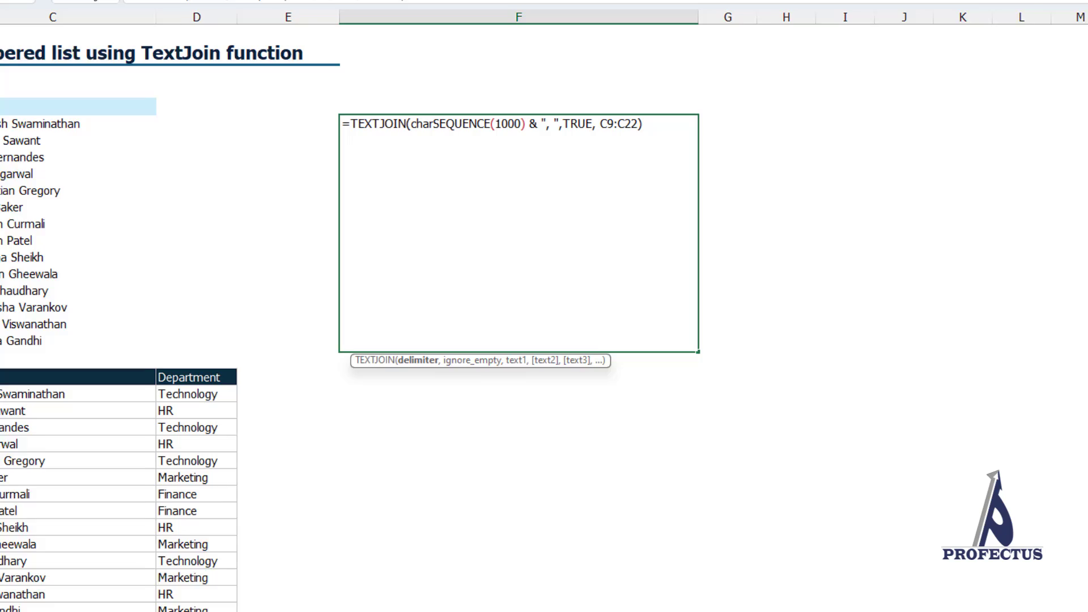
pyautogui.write('10')
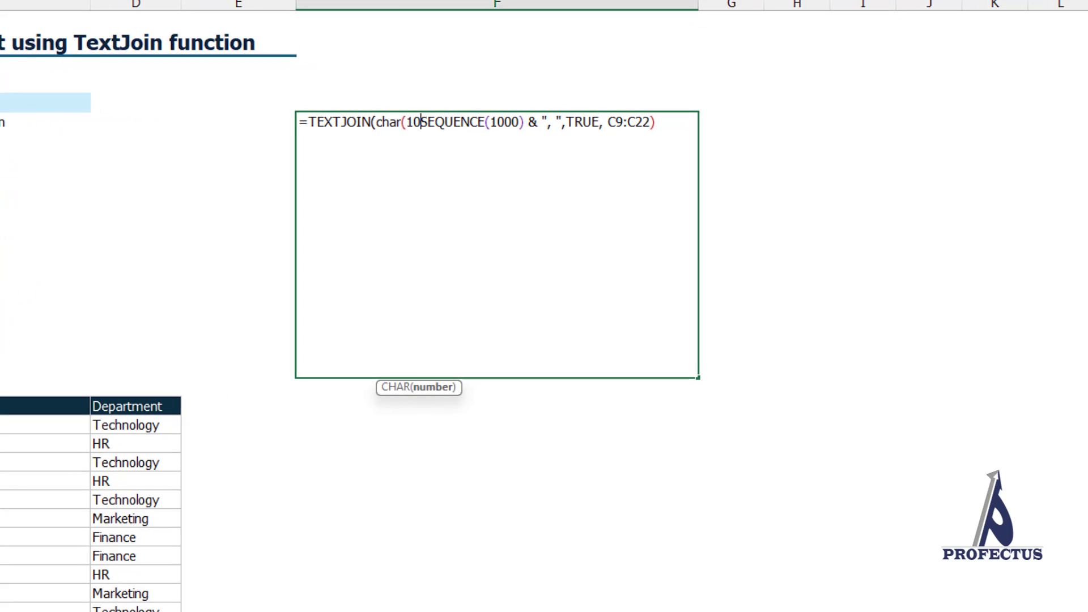
pyautogui.write(')&')
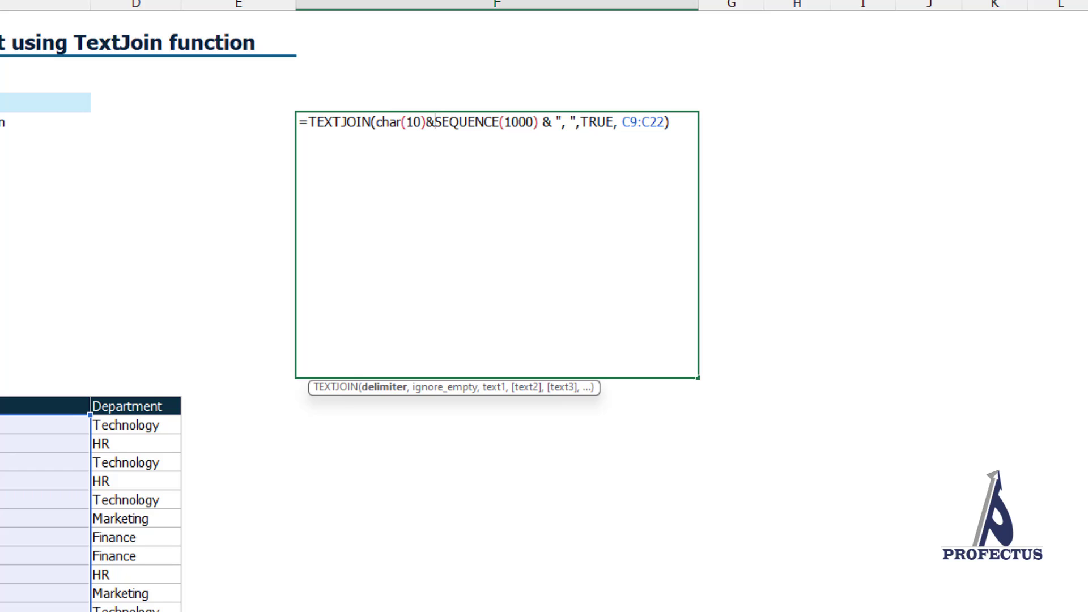
pyautogui.hotkey('ctrl', 'Return')
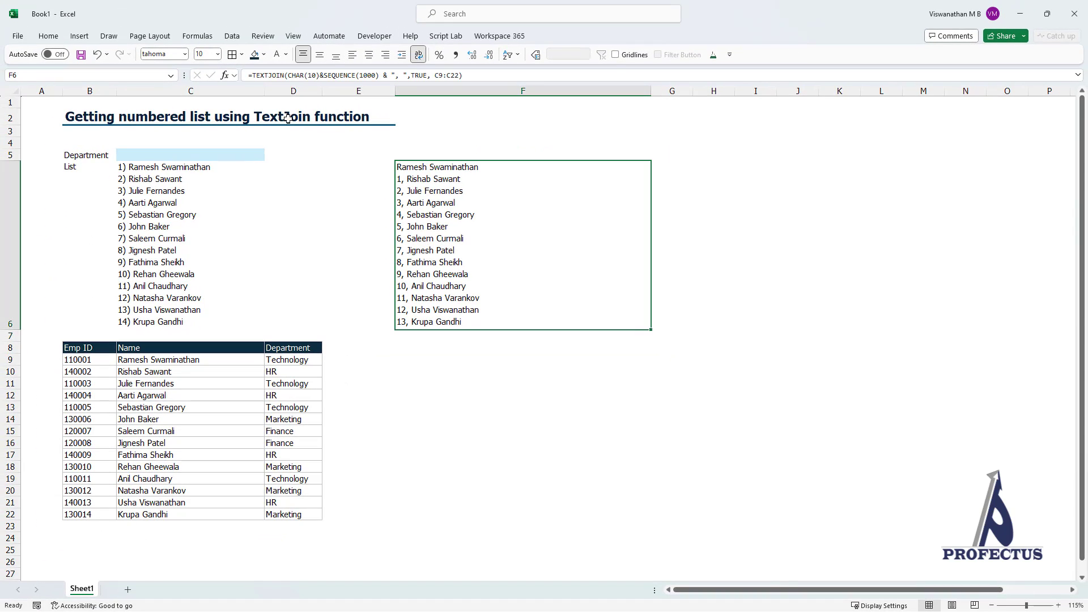
# - Toggle Wrap Text on F6, leaving its list wrapped onto separate lines
pyautogui.click(419, 55)
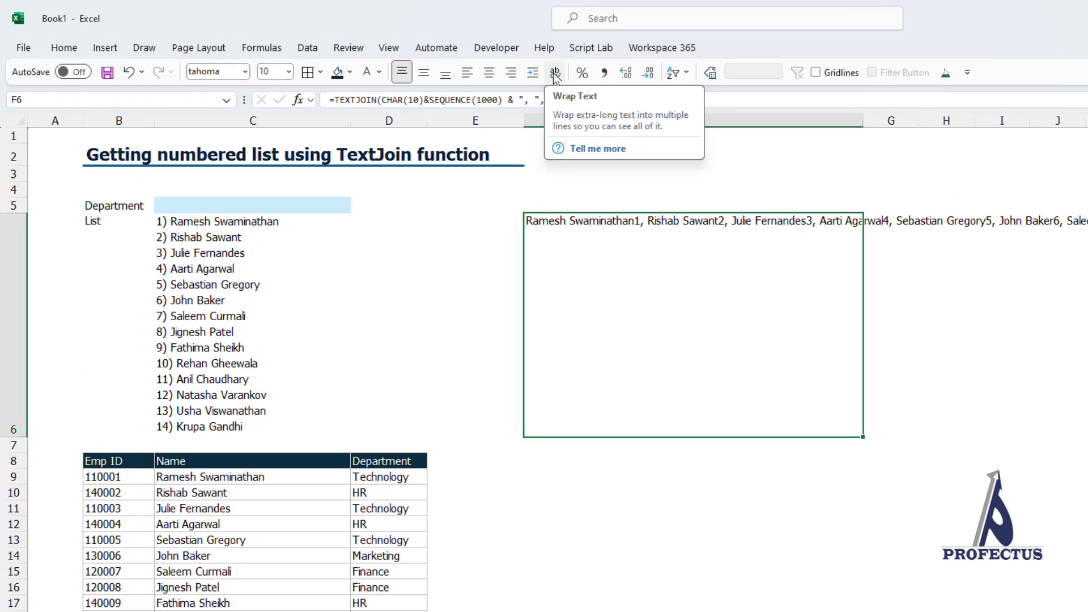
pyautogui.click(554, 74)
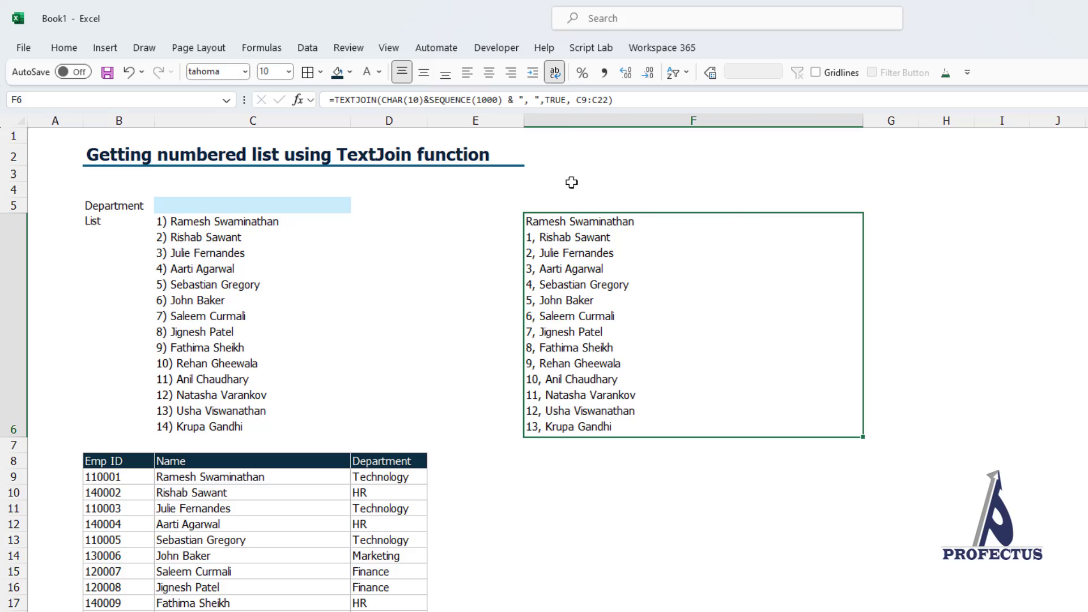
pyautogui.click(557, 71)
pyautogui.click(557, 71)
# - Replace the comma in F6's delimiter with ")" so entries read like "1) name"
pyautogui.doubleClick(826, 350)
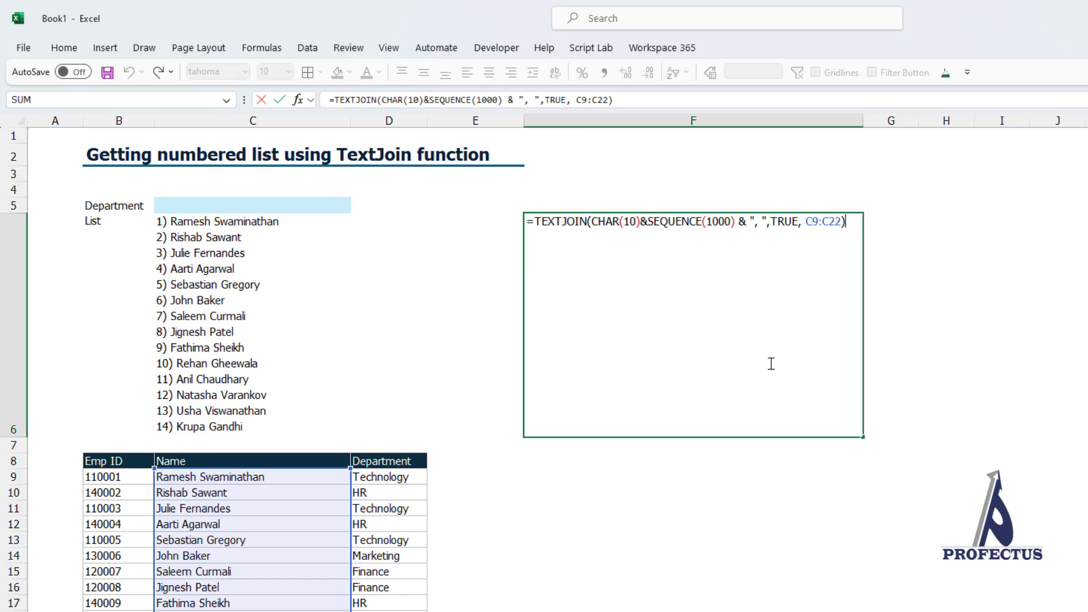
pyautogui.click(753, 221)
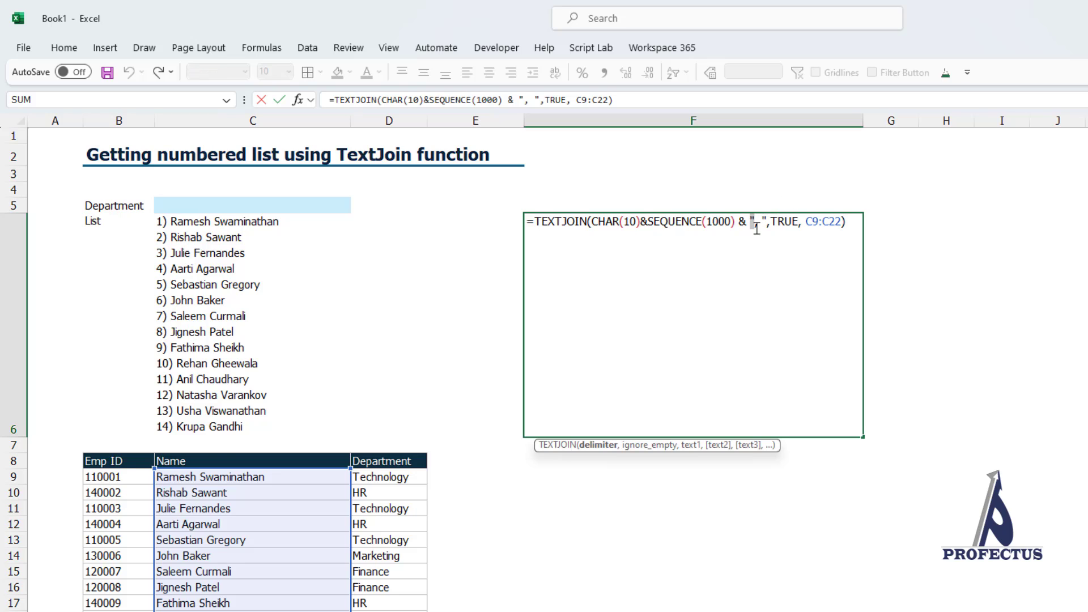
pyautogui.hotkey('shift', 'Right')
pyautogui.write(')')
pyautogui.press('Return')
pyautogui.click(754, 241)
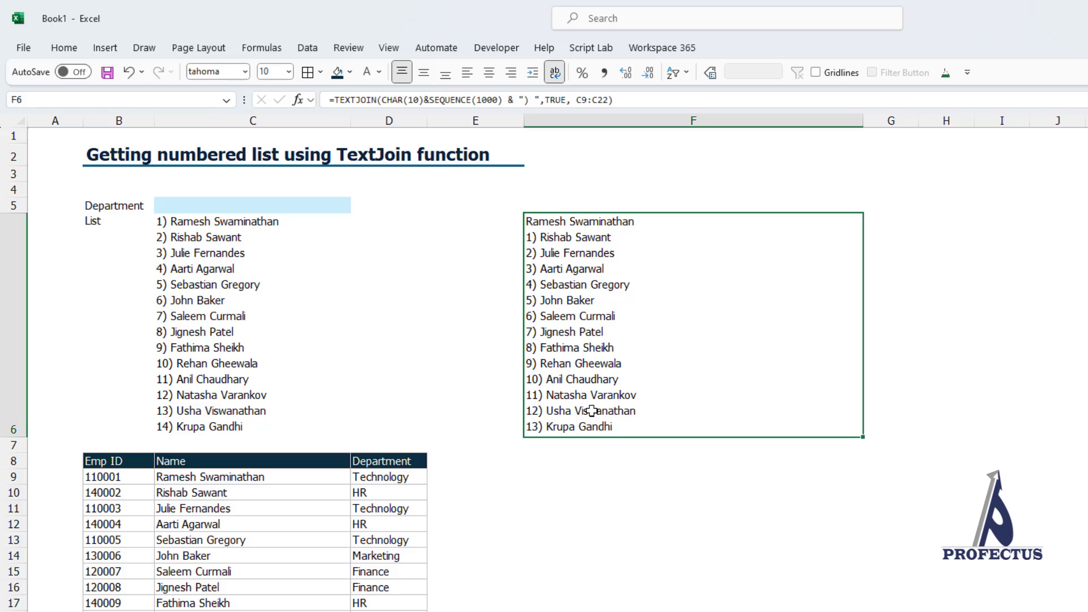
# - Change F6's SEQUENCE(1000) to SEQUENCE(1000, 1, 2) so numbering starts at 2
pyautogui.doubleClick(623, 363)
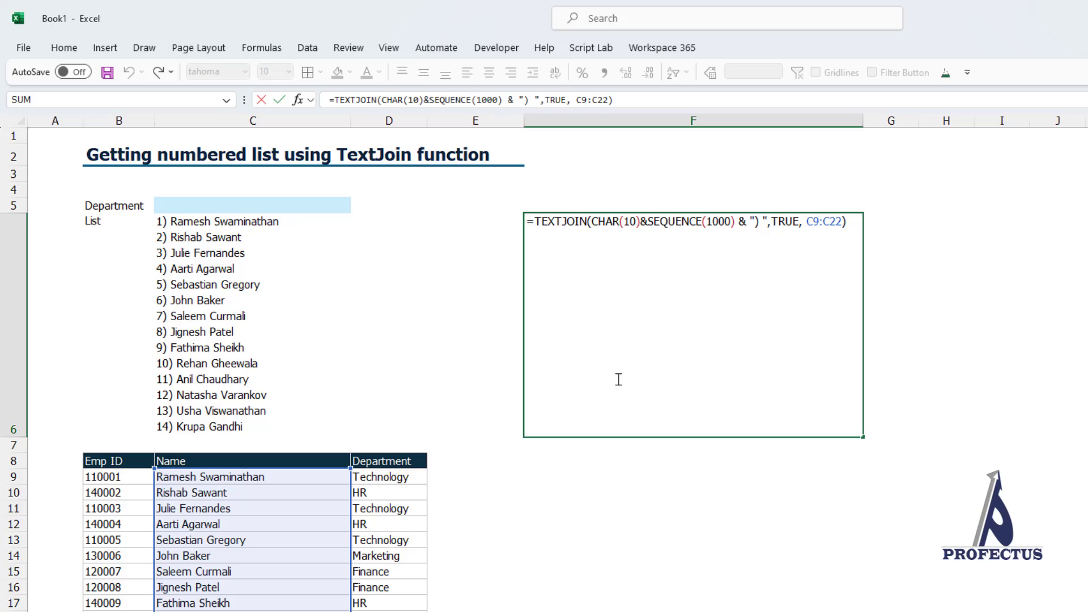
pyautogui.moveTo(588, 222); pyautogui.dragTo(765, 223)
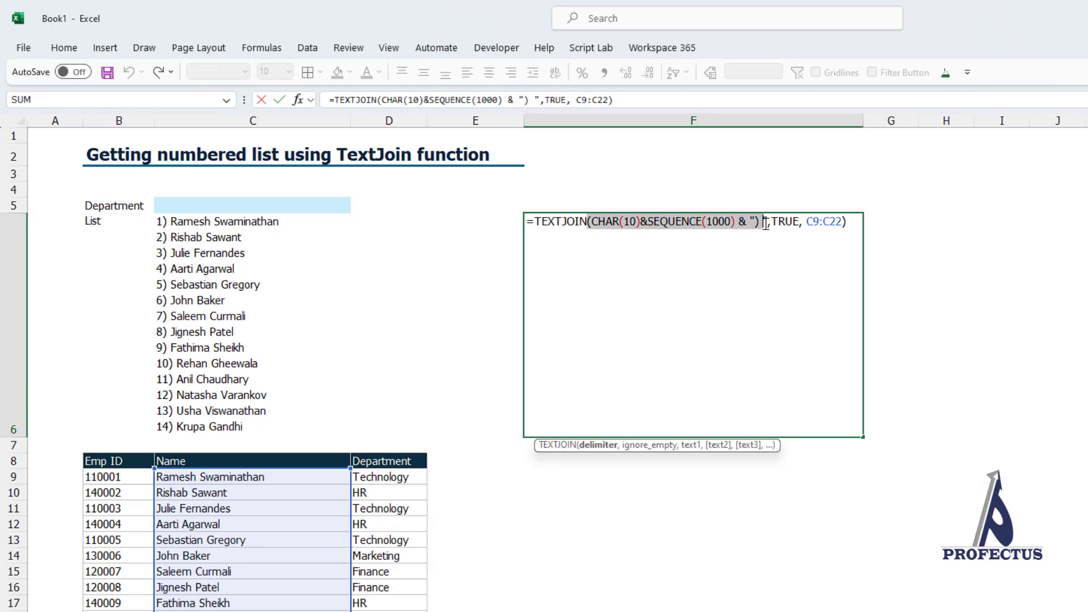
pyautogui.click(732, 223)
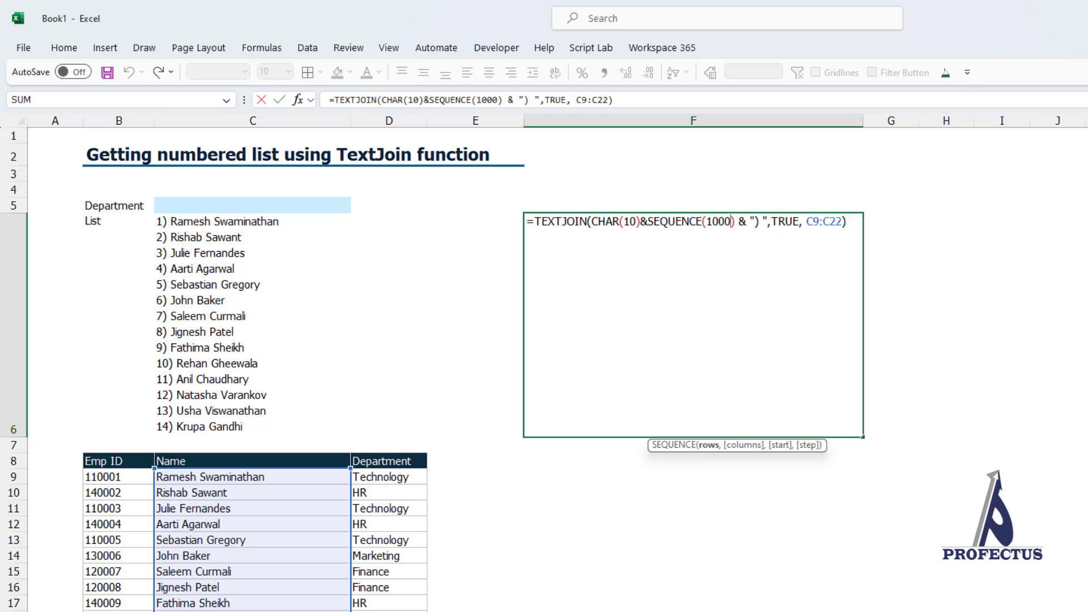
pyautogui.write(',')
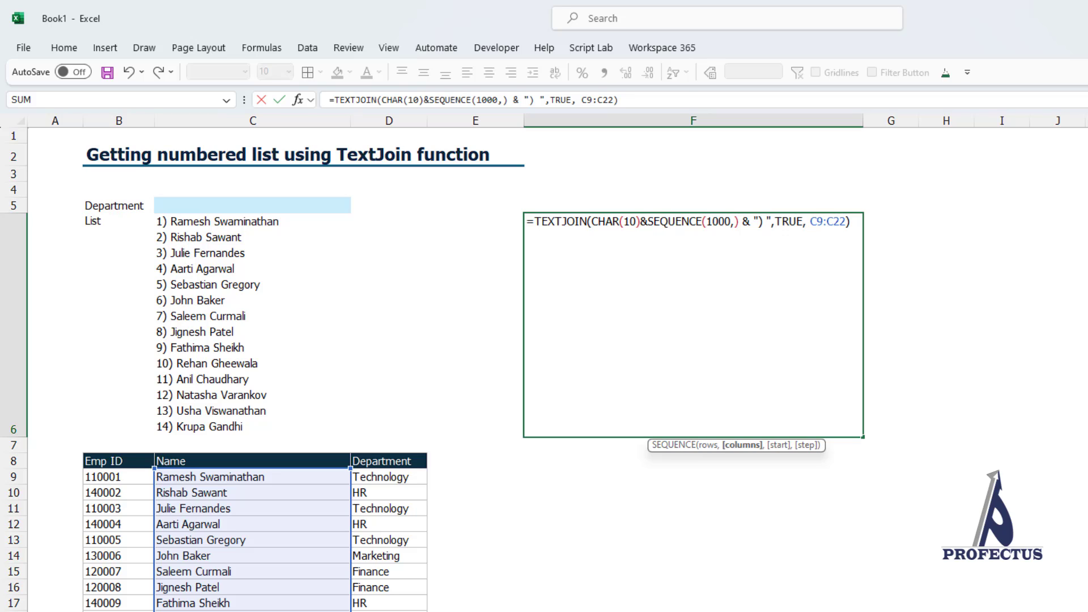
pyautogui.write(' 1')
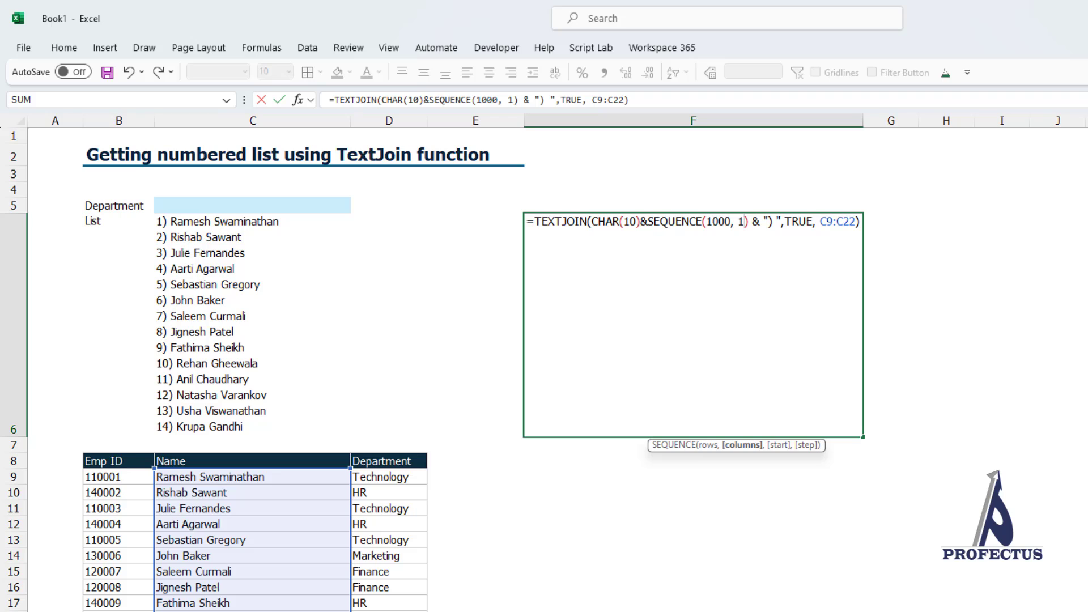
pyautogui.write(', 2')
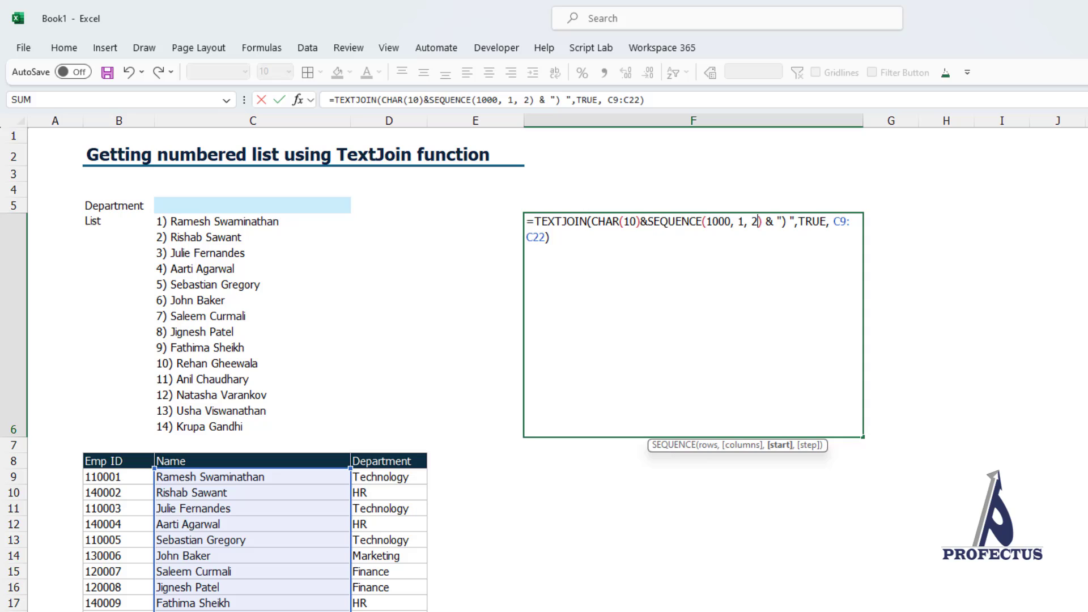
pyautogui.hotkey('shift', 'Left')
pyautogui.press('Return')
pyautogui.press('Up')
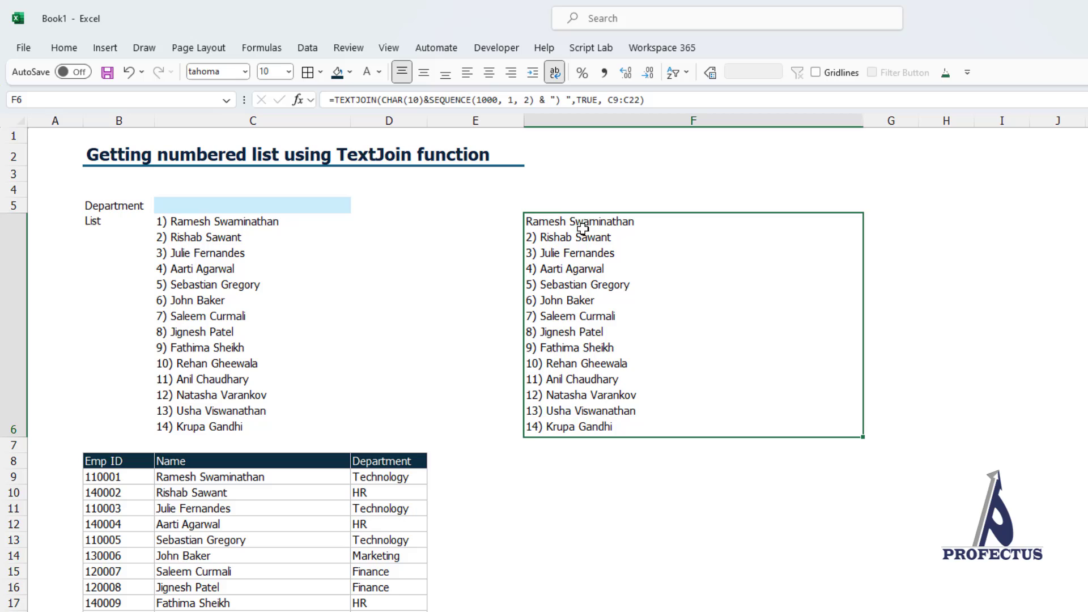
# - Prepend "1) " & to F6's formula and break TEXTJOIN onto its own line
pyautogui.doubleClick(789, 236)
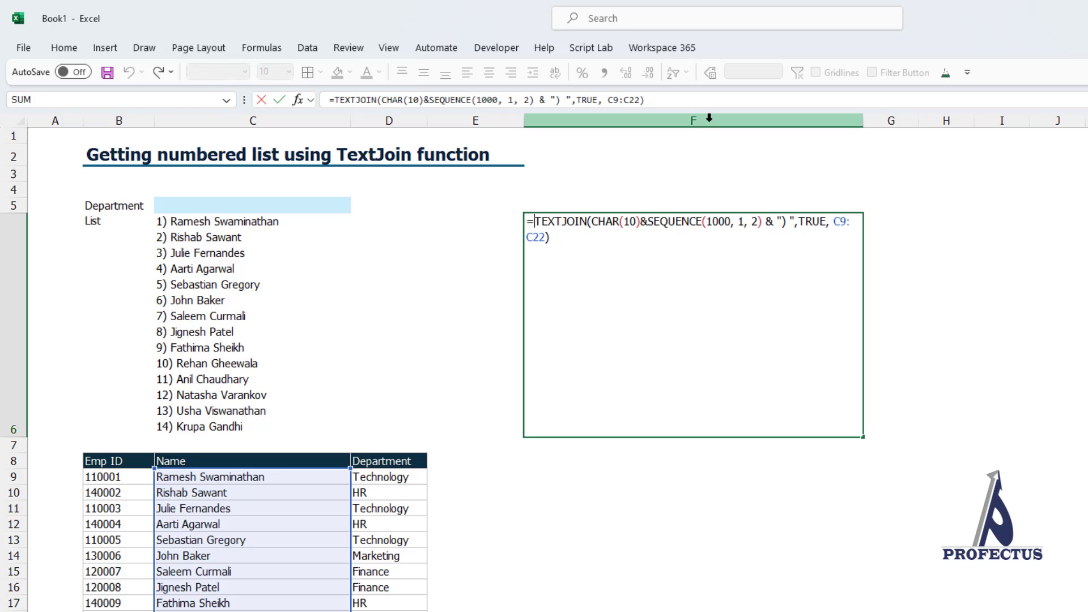
pyautogui.write('"1)')
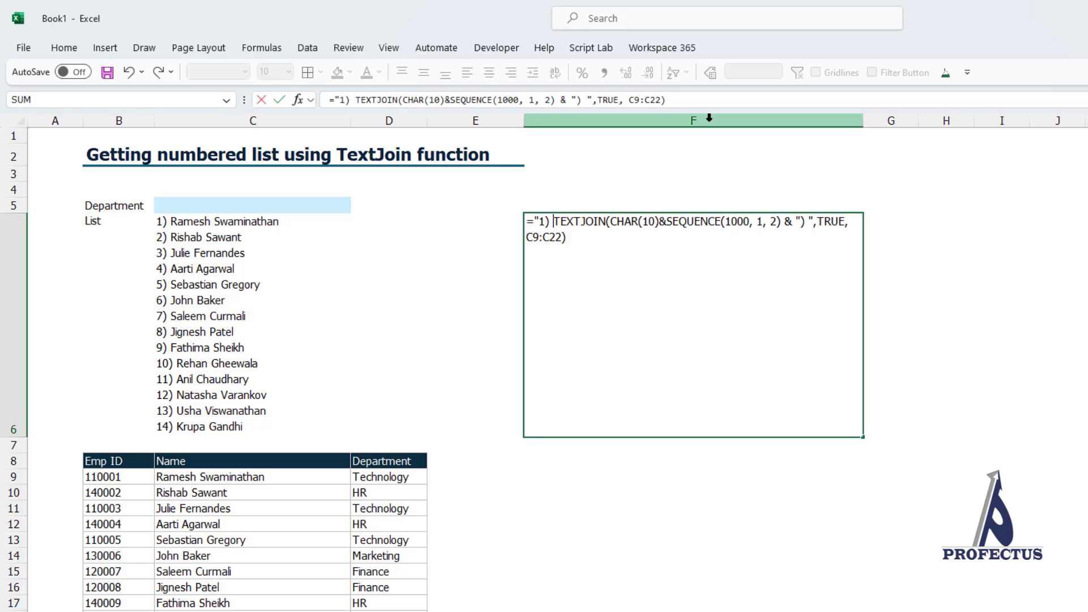
pyautogui.write(' "')
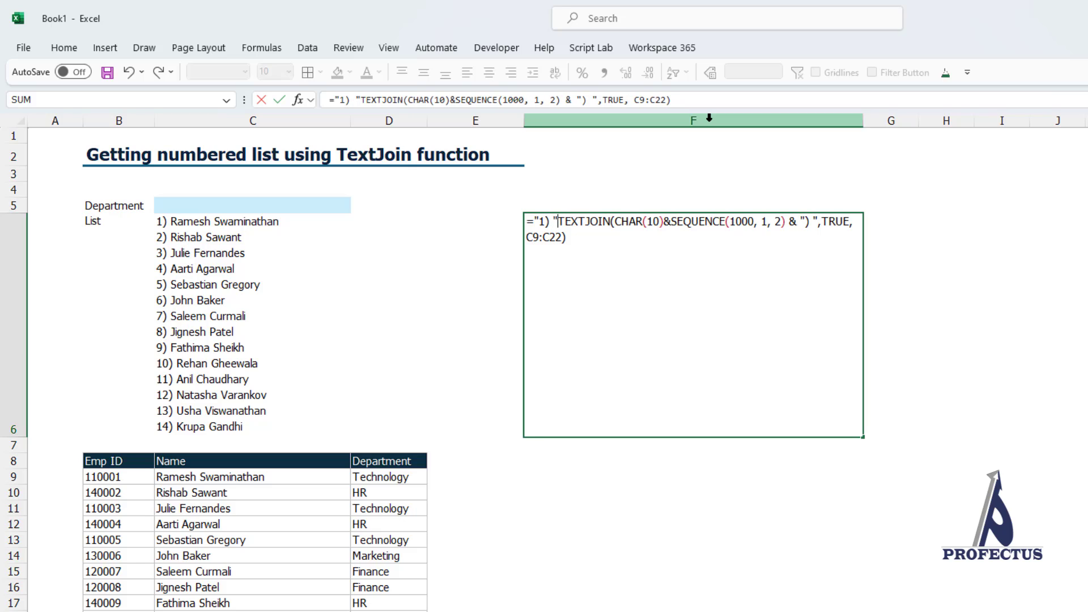
pyautogui.write(' &')
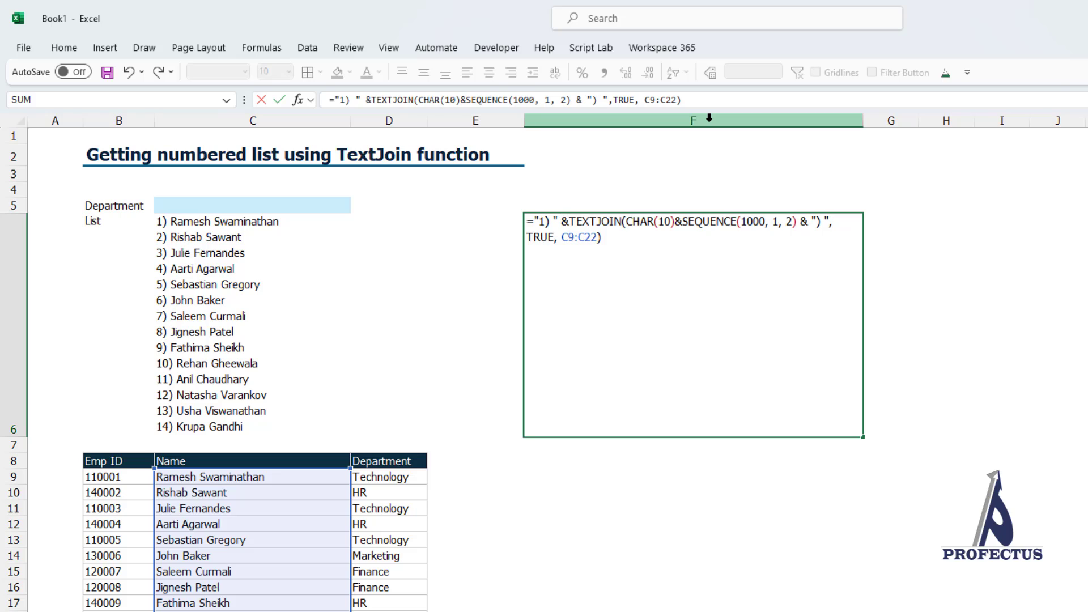
pyautogui.hotkey('alt', 'Return')
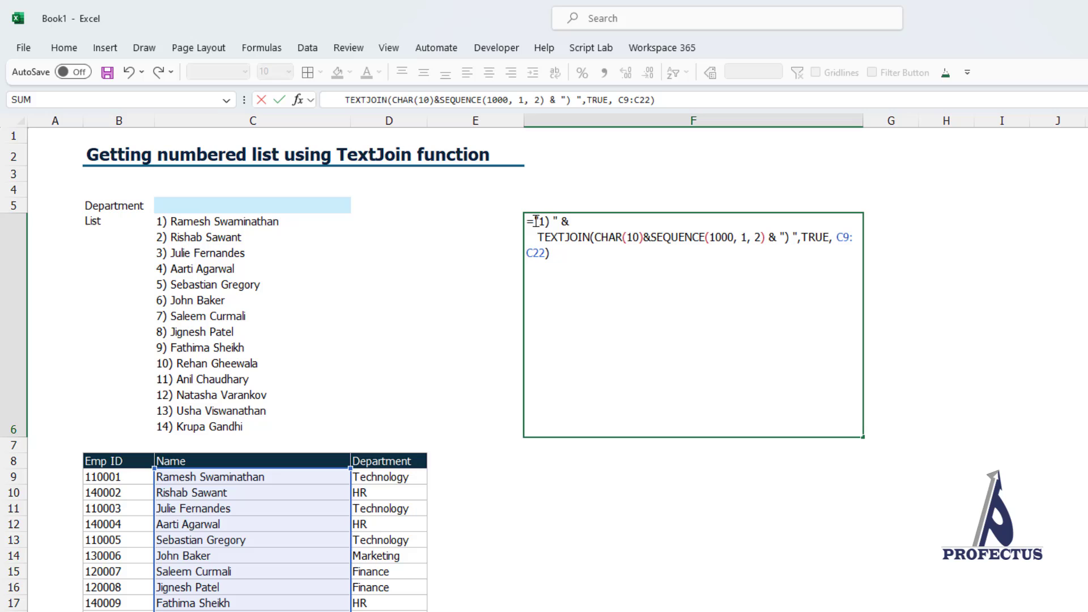
# - Add line breaks before TRUE and C9:C22 in F6's formula, then commit the numbered list
pyautogui.moveTo(535, 221); pyautogui.dragTo(704, 242)
pyautogui.doubleClick(756, 236)
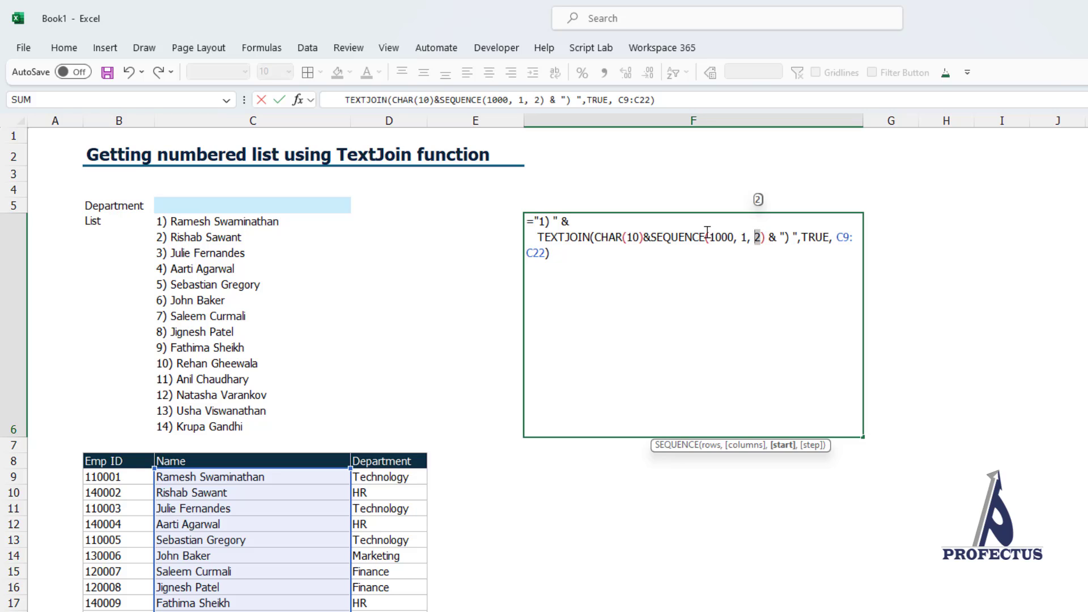
pyautogui.moveTo(708, 233); pyautogui.dragTo(736, 237)
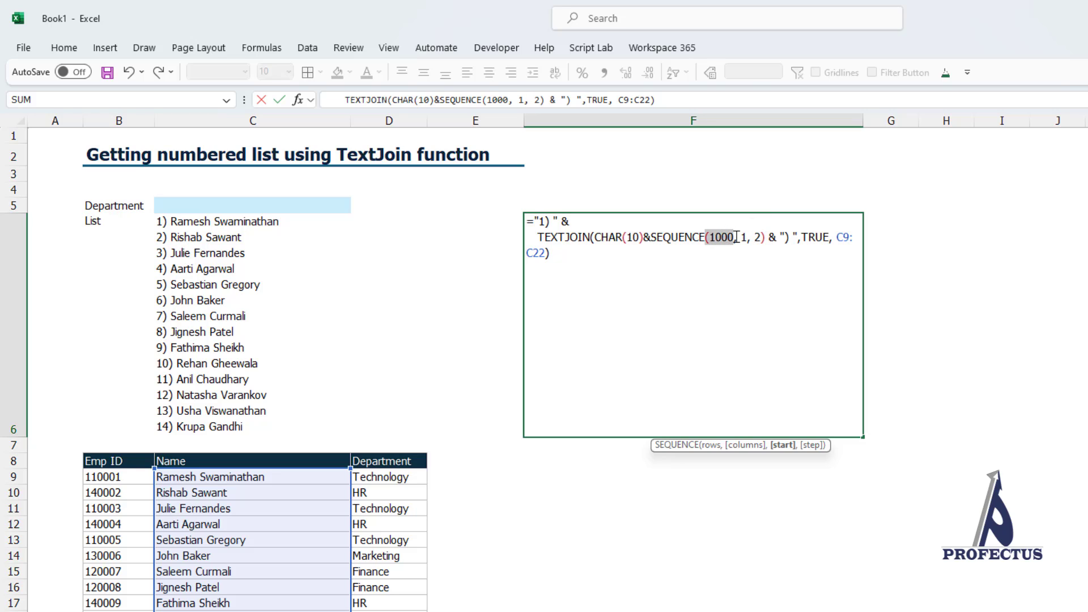
pyautogui.click(802, 233)
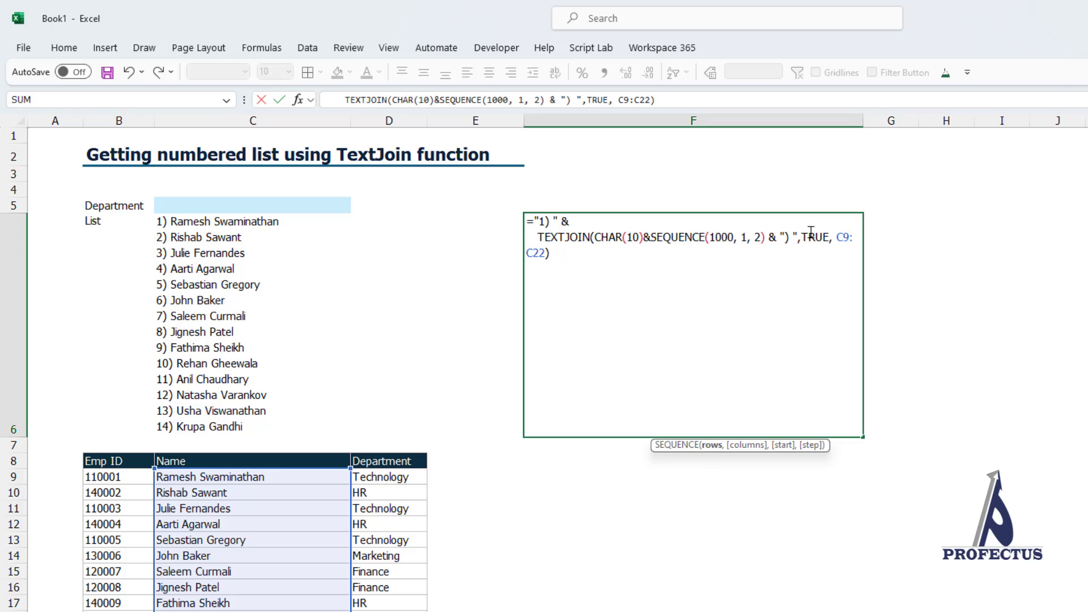
pyautogui.click(799, 242)
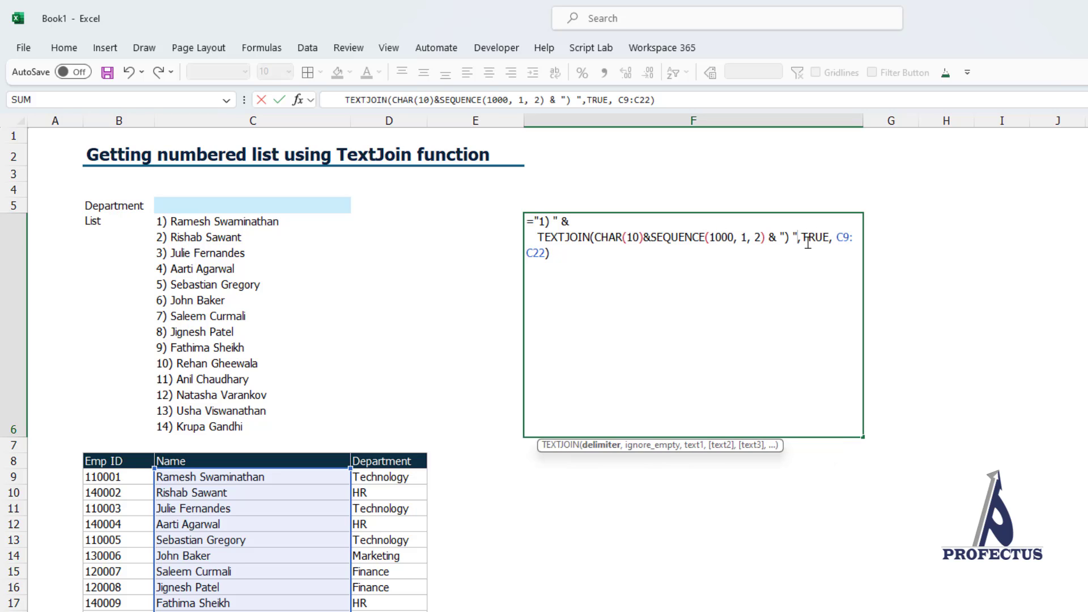
pyautogui.hotkey('alt', 'Return')
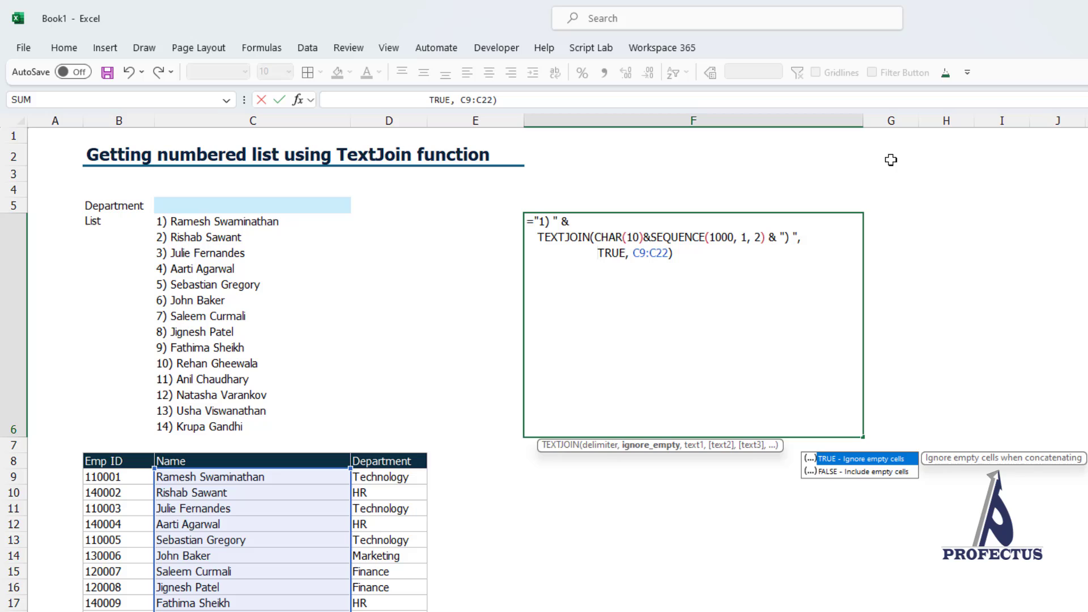
pyautogui.click(632, 253)
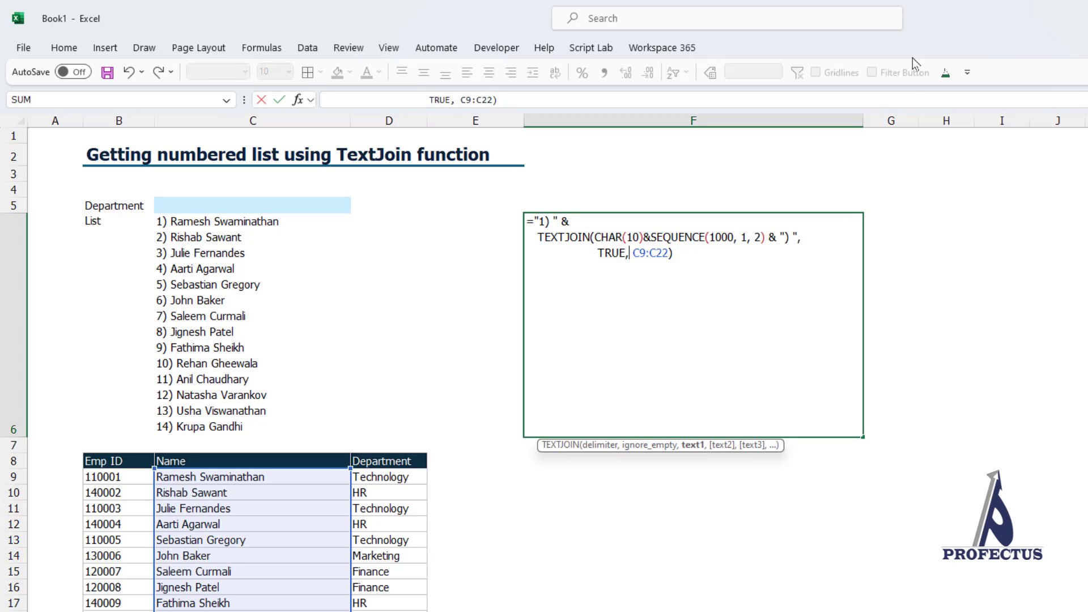
pyautogui.hotkey('alt', 'Return')
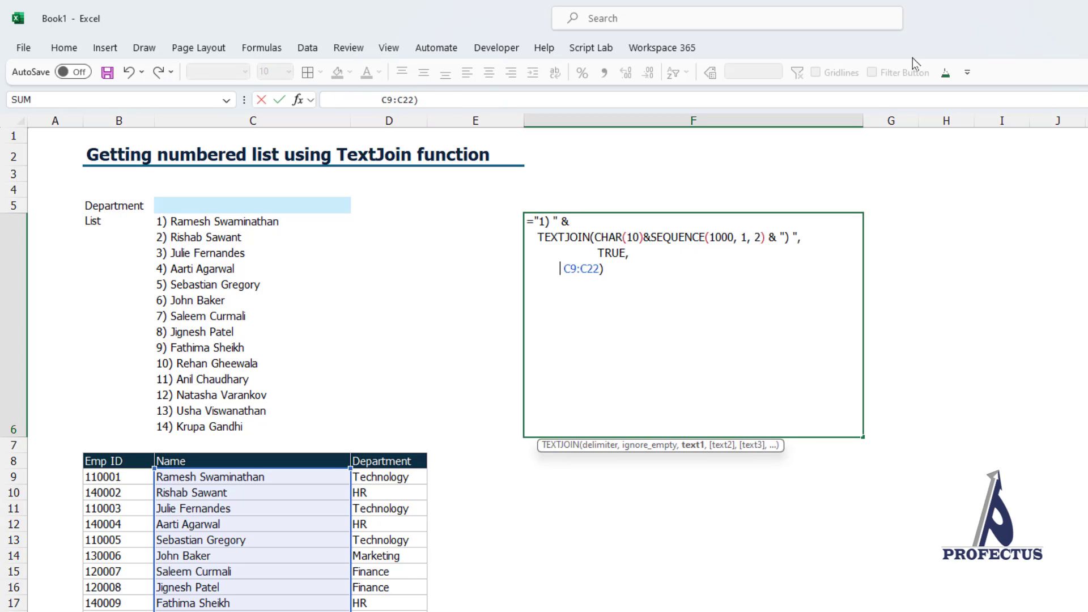
pyautogui.press('Return')
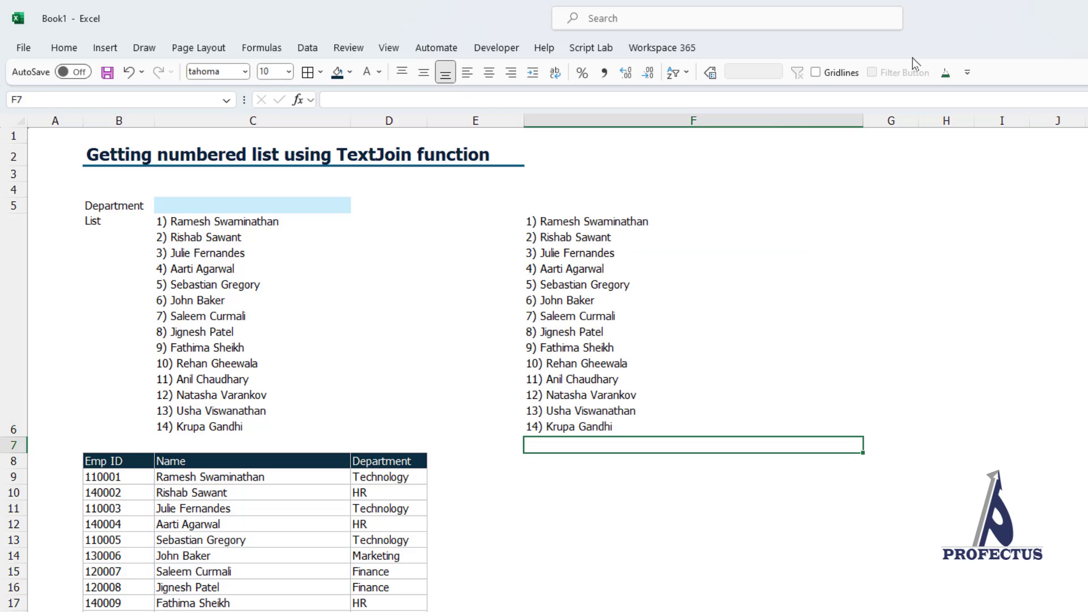
# - Set the Department in C5 to HR and compare C6's list with F6's formula
pyautogui.click(592, 273)
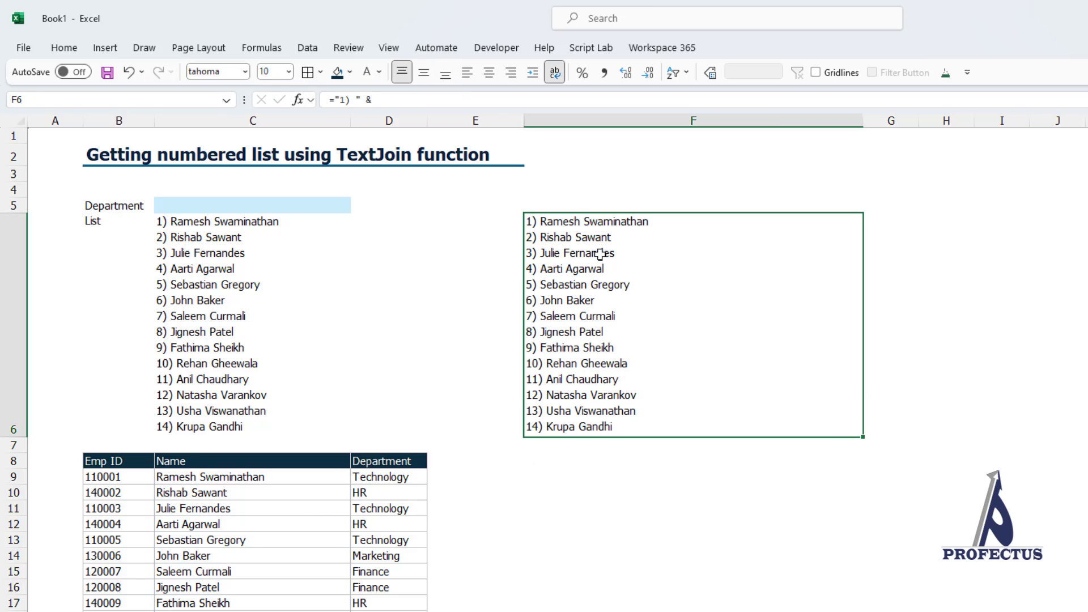
pyautogui.click(334, 205)
pyautogui.click(357, 206)
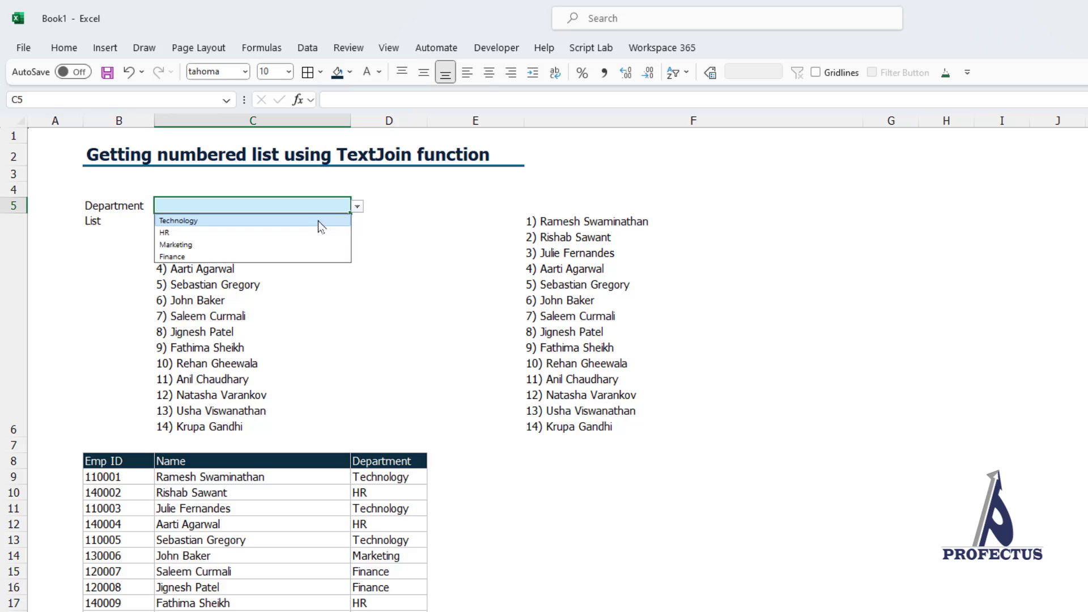
pyautogui.click(307, 234)
pyautogui.click(287, 233)
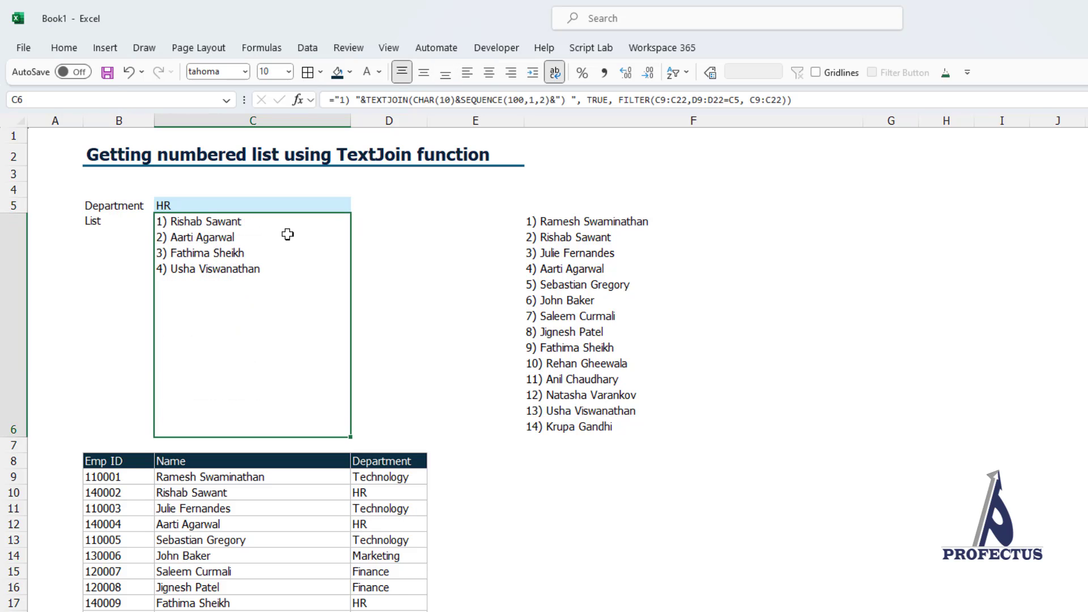
pyautogui.click(619, 378)
pyautogui.doubleClick(648, 328)
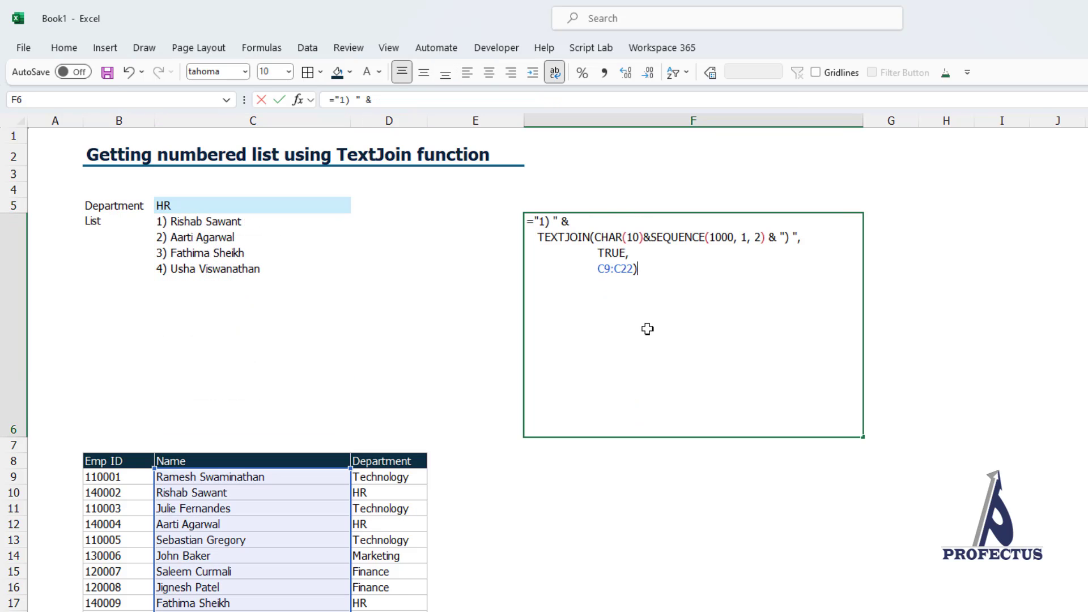
# - Replace C9:C22 in F6's formula with FILTER(C9:C22, D9:D22=C5) and commit it
pyautogui.click(598, 269)
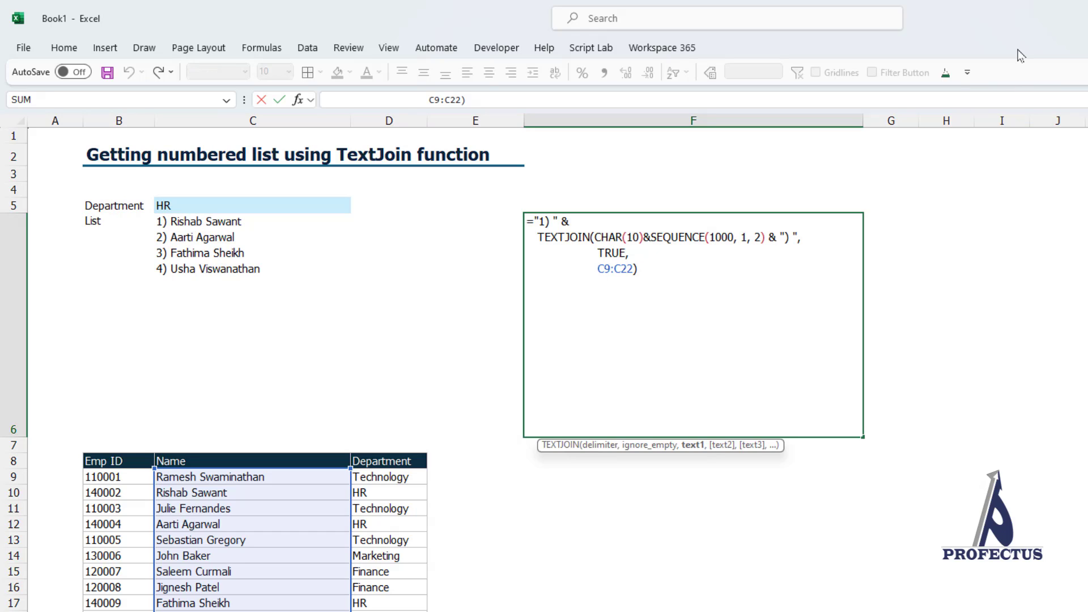
pyautogui.write('FILTER(C9:C22')
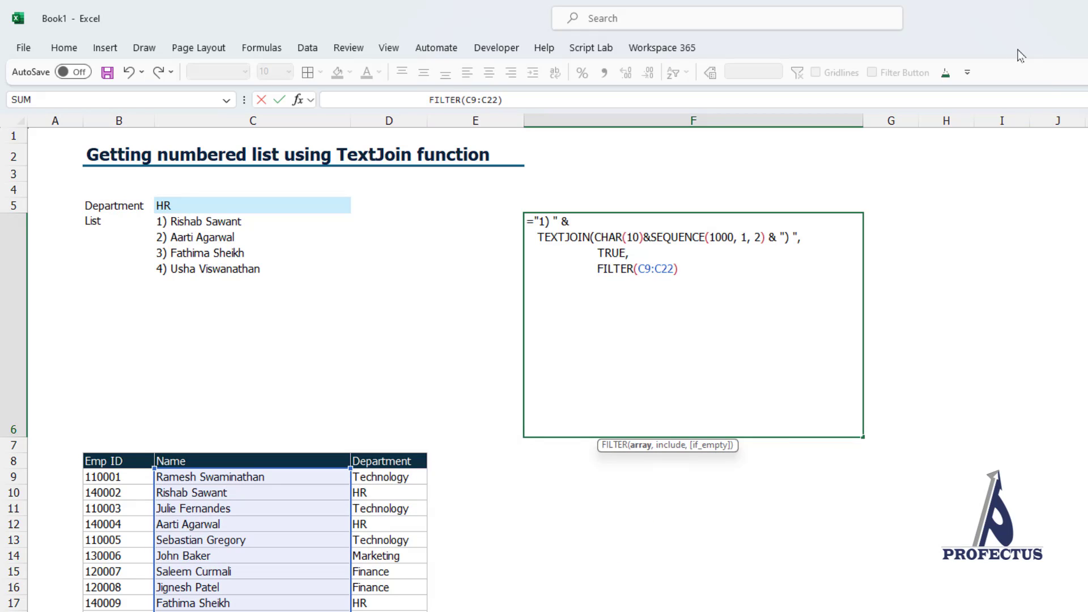
pyautogui.write(',')
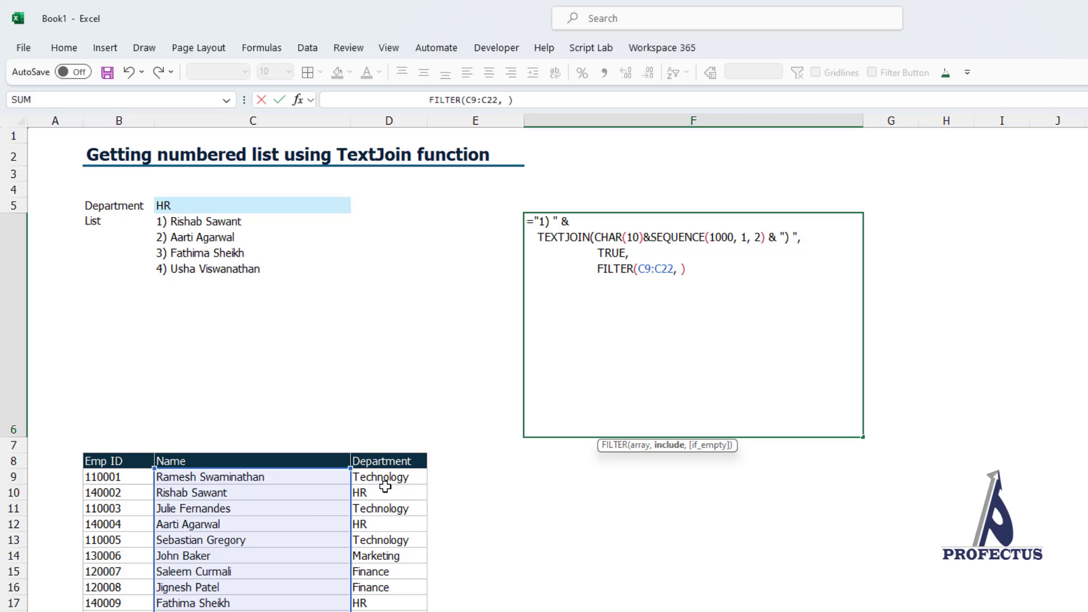
pyautogui.moveTo(366, 480); pyautogui.dragTo(388, 611)
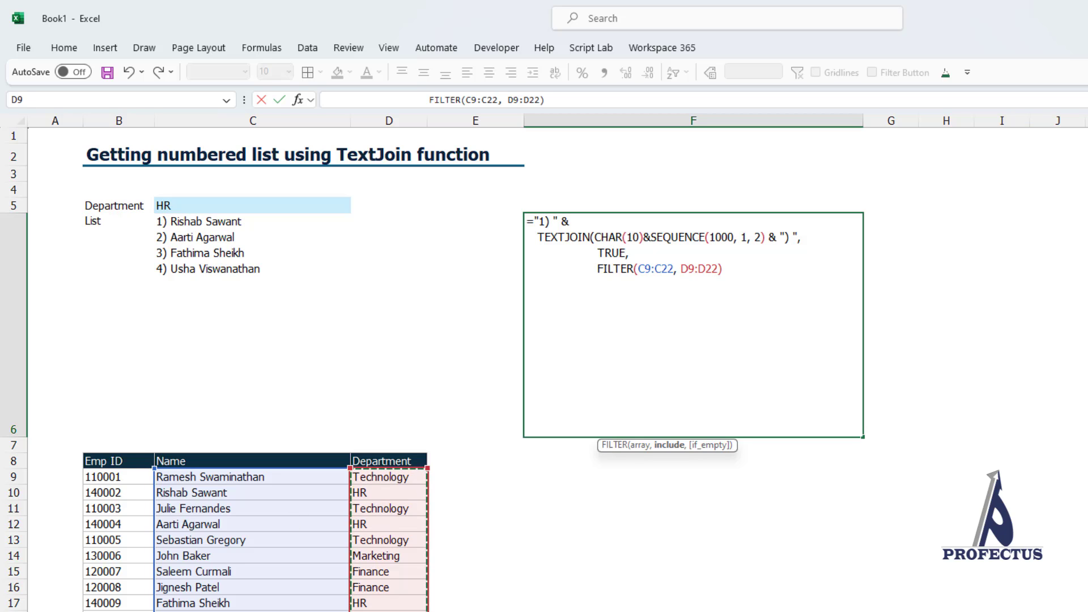
pyautogui.write('=')
pyautogui.click(243, 205)
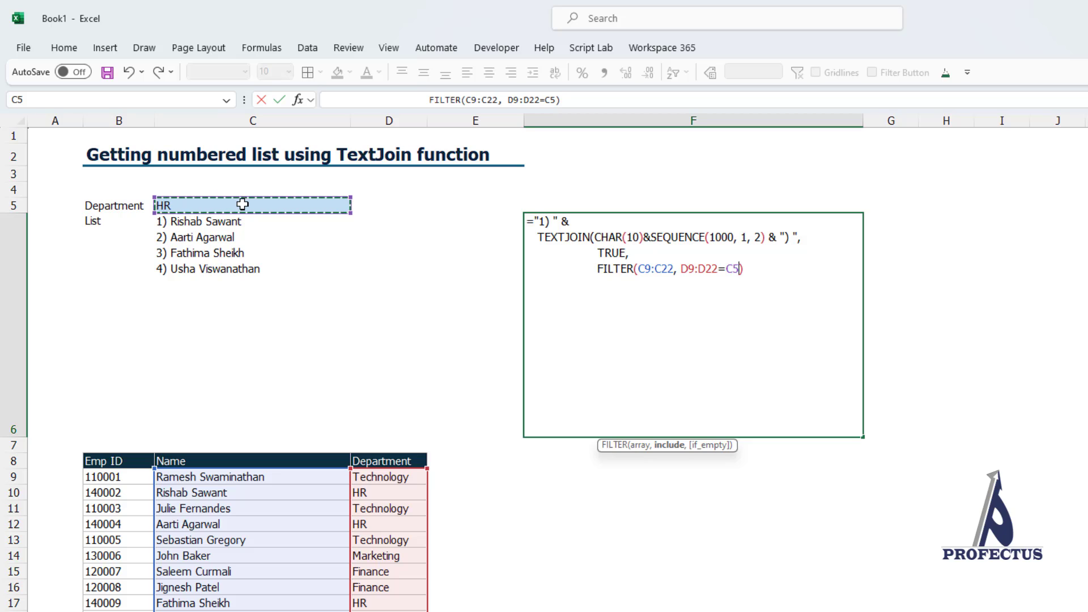
pyautogui.write(')')
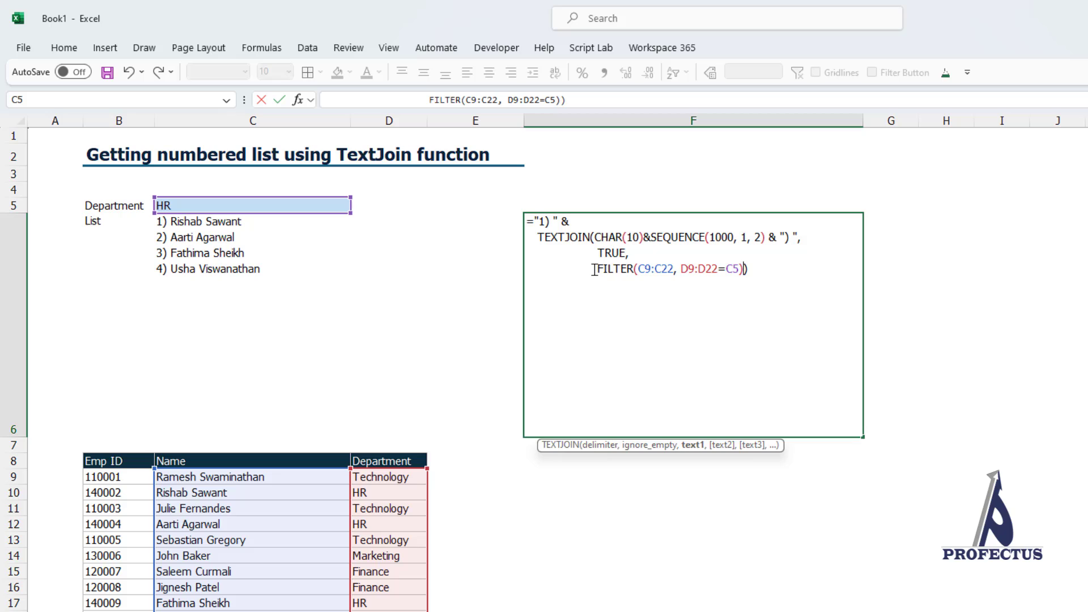
pyautogui.moveTo(593, 270); pyautogui.dragTo(741, 270)
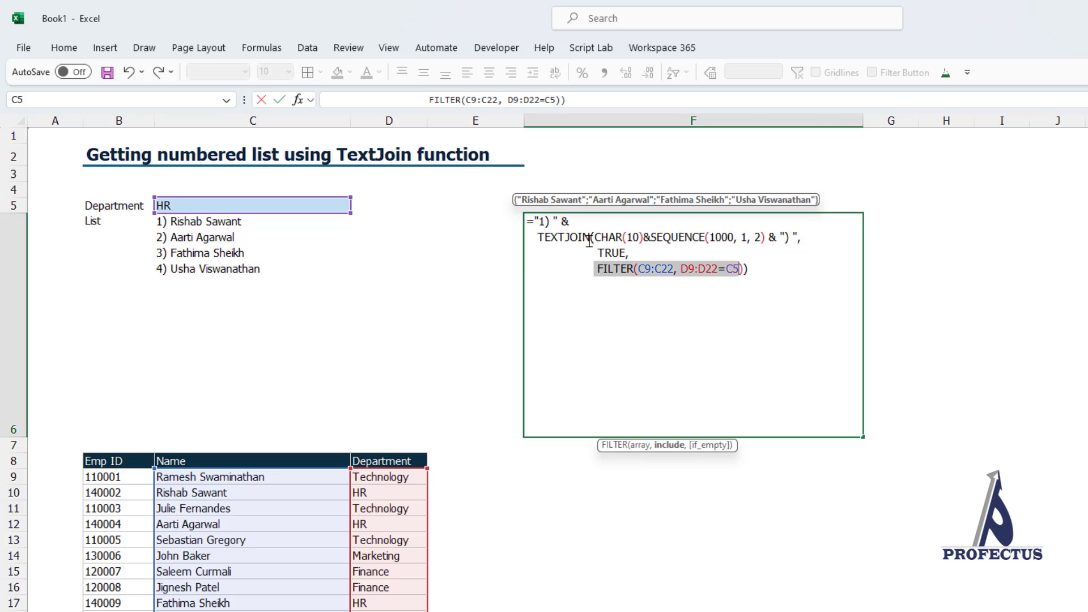
pyautogui.moveTo(590, 238); pyautogui.dragTo(791, 240)
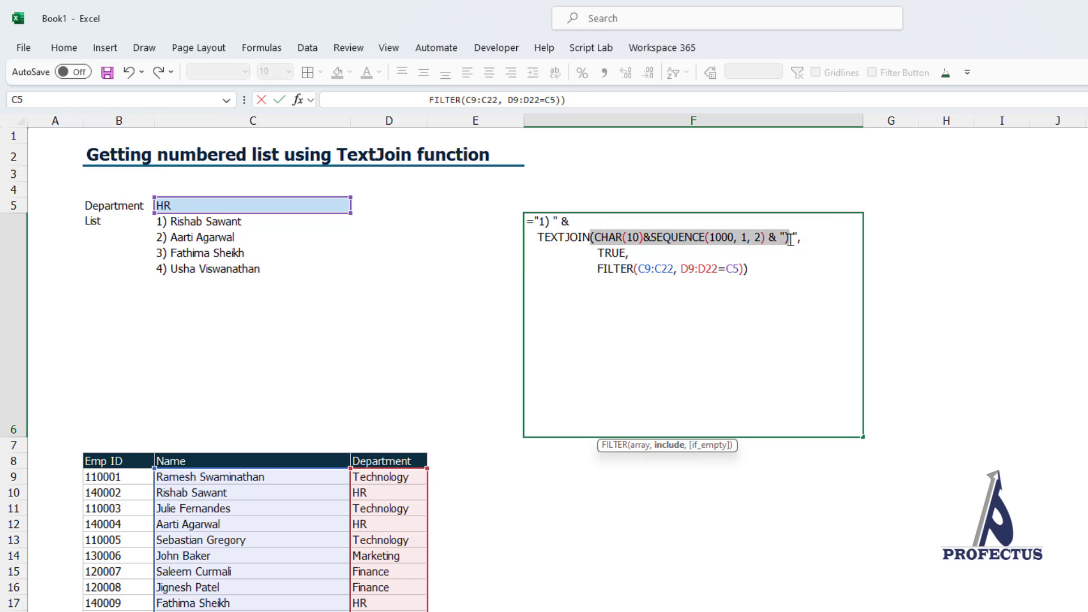
pyautogui.click(757, 251)
pyautogui.click(760, 267)
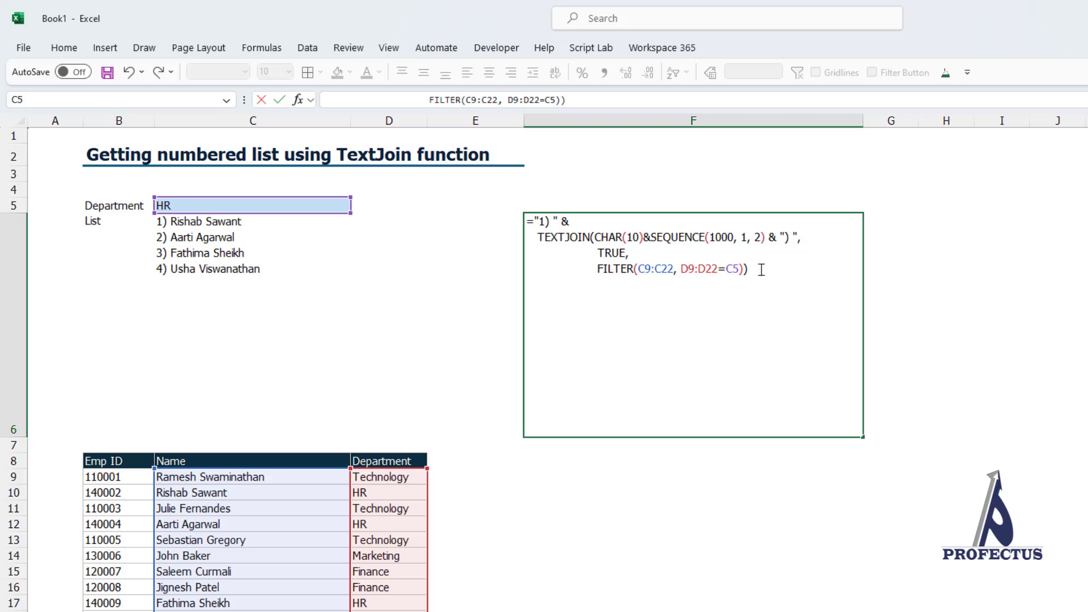
pyautogui.press('Return')
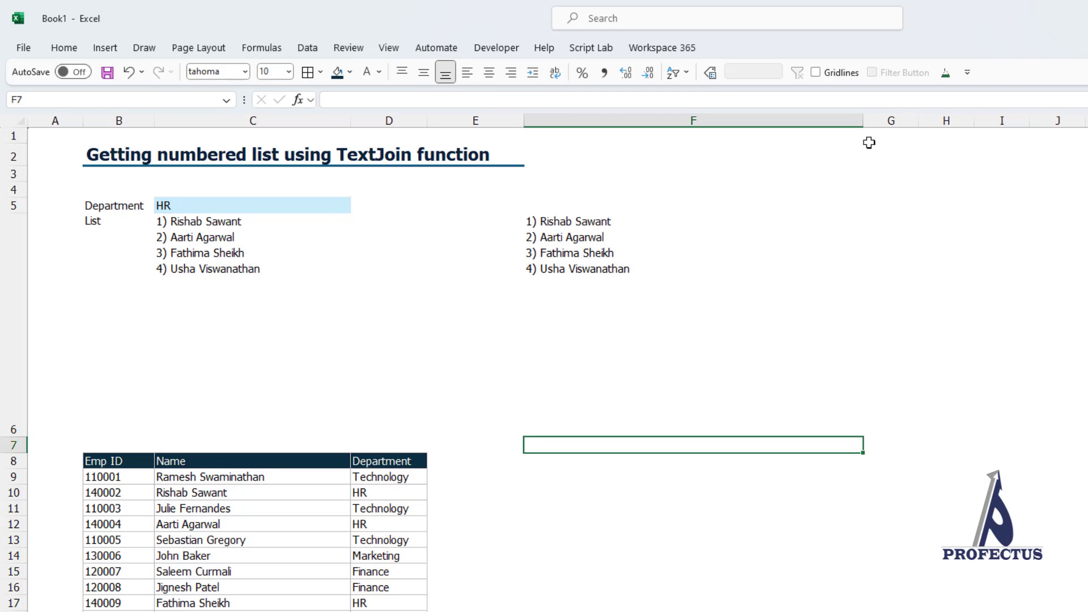
# - Set C5 to Technology, then preview F6's formula result without changing it
pyautogui.click(318, 207)
pyautogui.write('Tec')
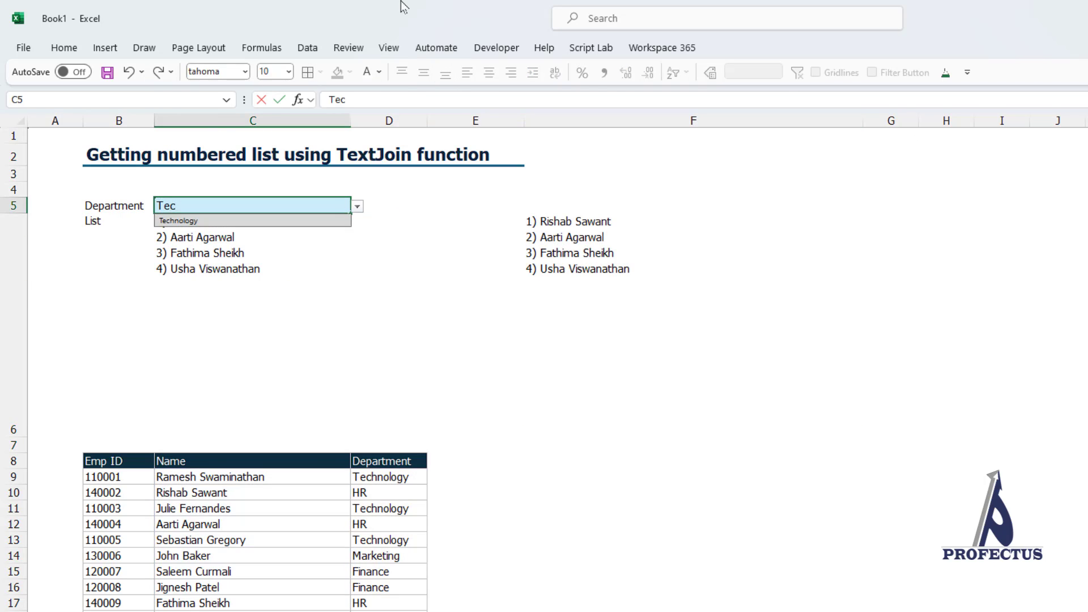
pyautogui.press('Return')
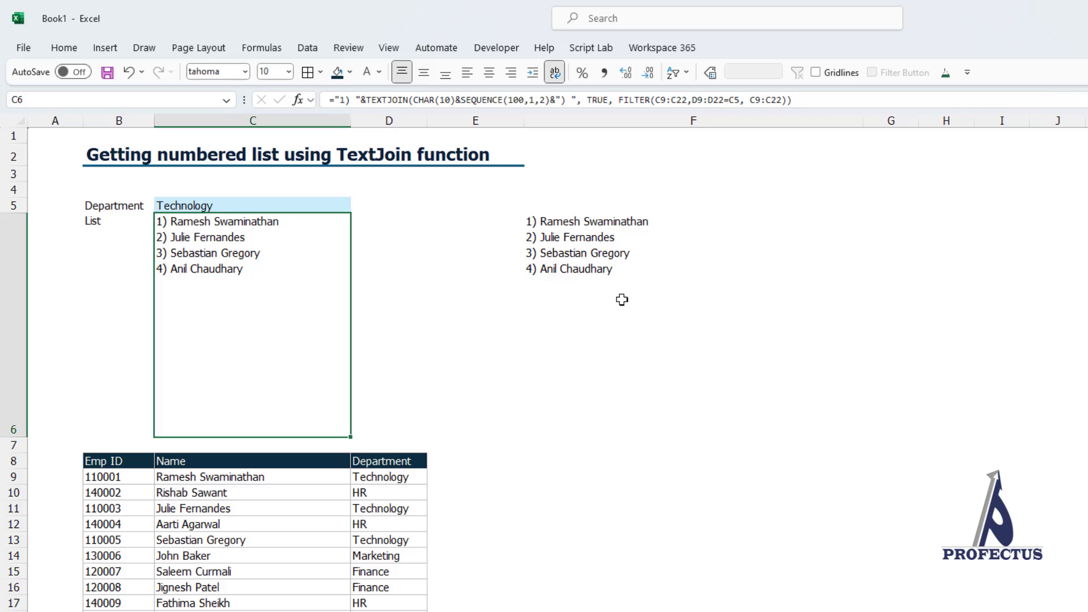
pyautogui.doubleClick(666, 284)
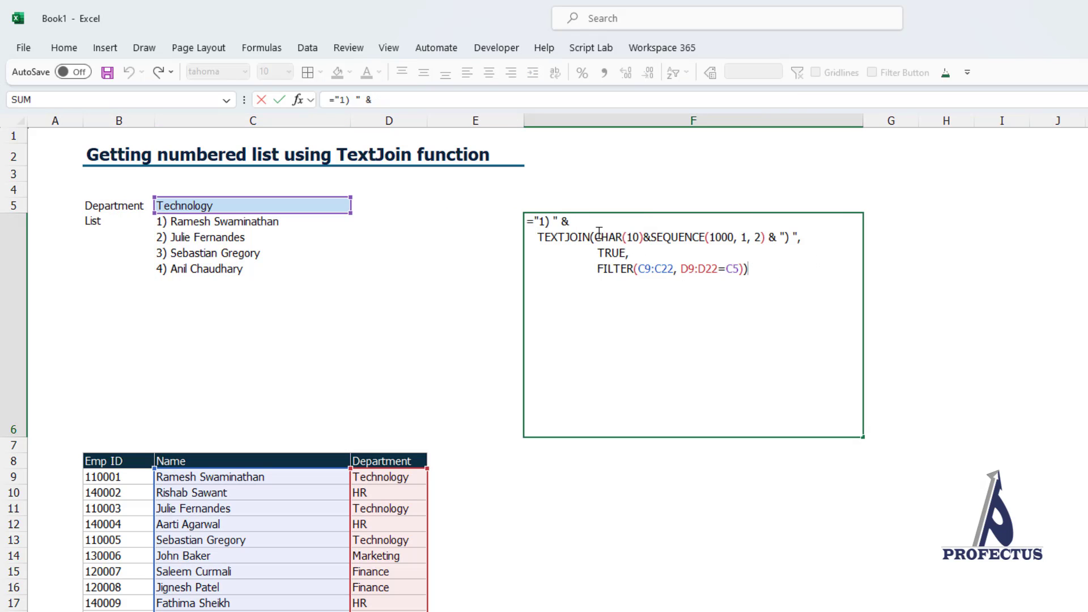
pyautogui.moveTo(600, 222); pyautogui.dragTo(763, 288)
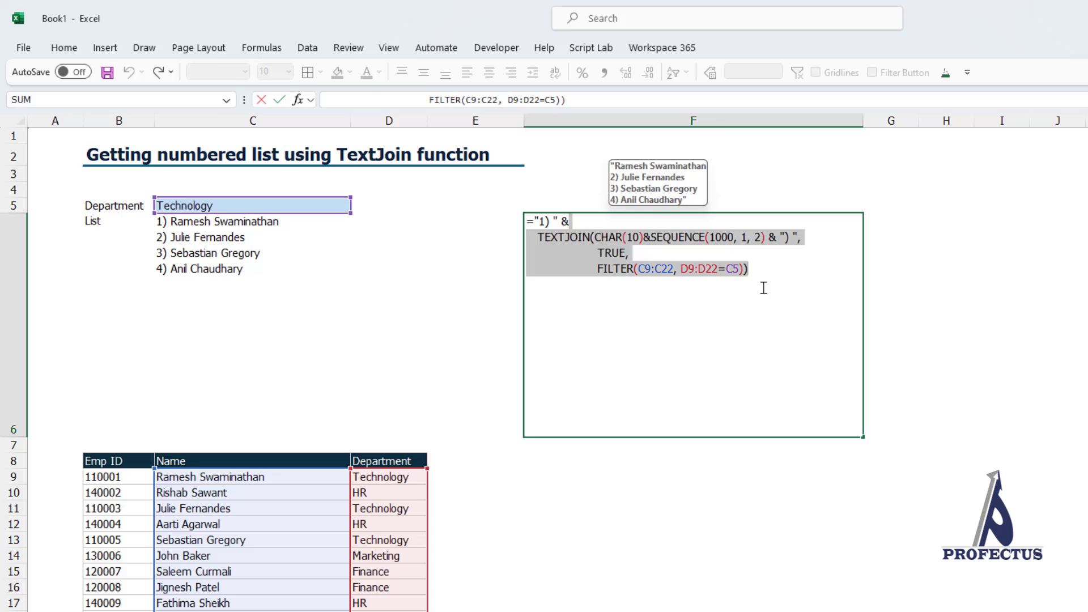
pyautogui.press('Escape')
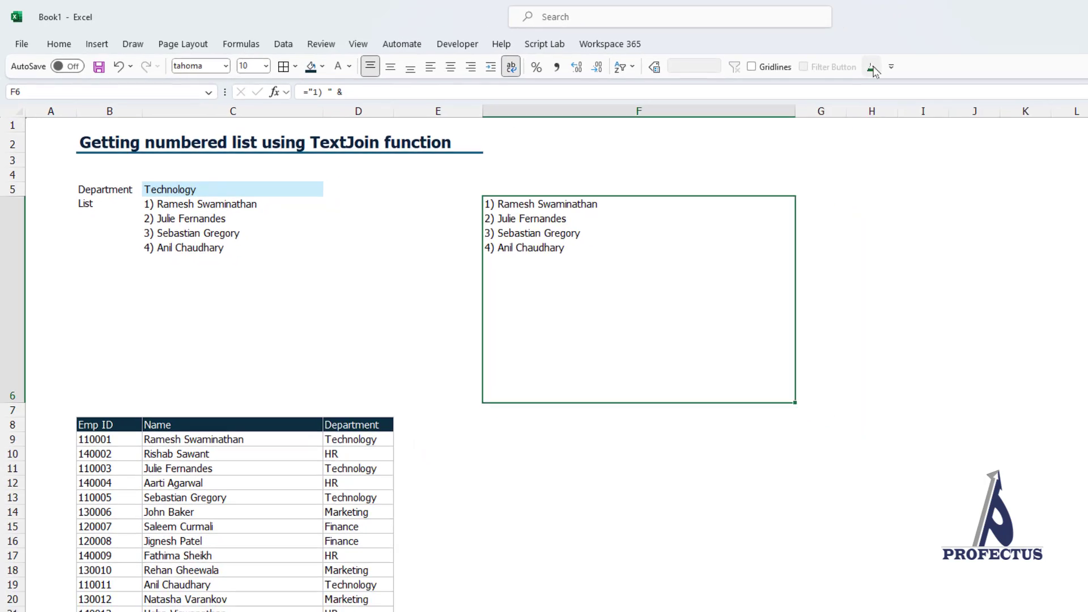
# - In the Excel Labs module editor, start a new definition 'NumberedList = LAMBDA(Values,' with the closing parenthesis on an indented line
pyautogui.click(872, 68)
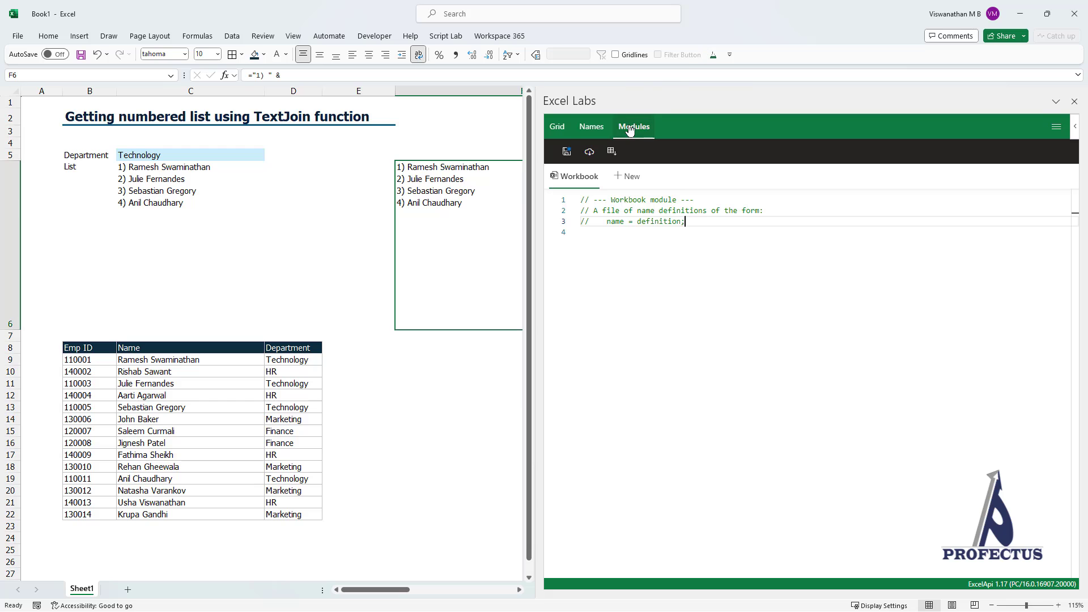
pyautogui.press('Return')
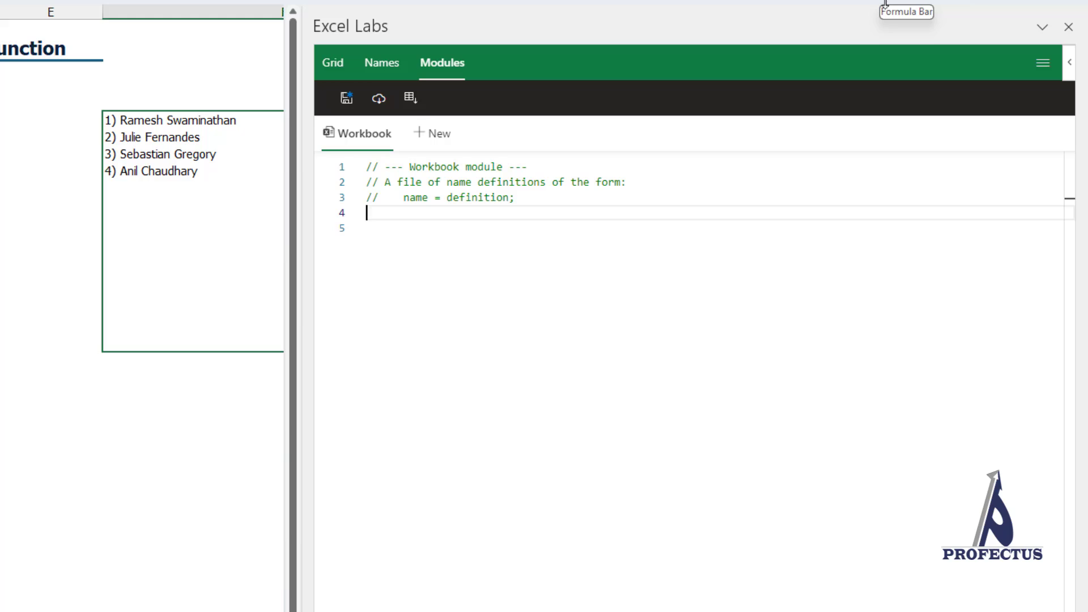
pyautogui.write('NumberedLst')
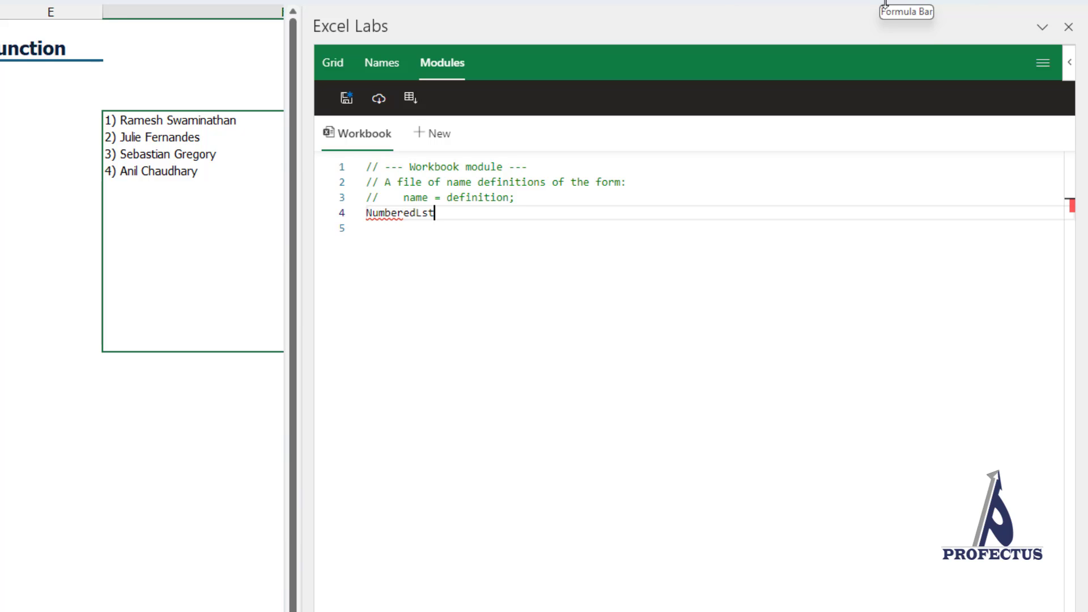
pyautogui.press('BackSpace')
pyautogui.press('BackSpace')
pyautogui.press('BackSpace')
pyautogui.write('List = Lambd')
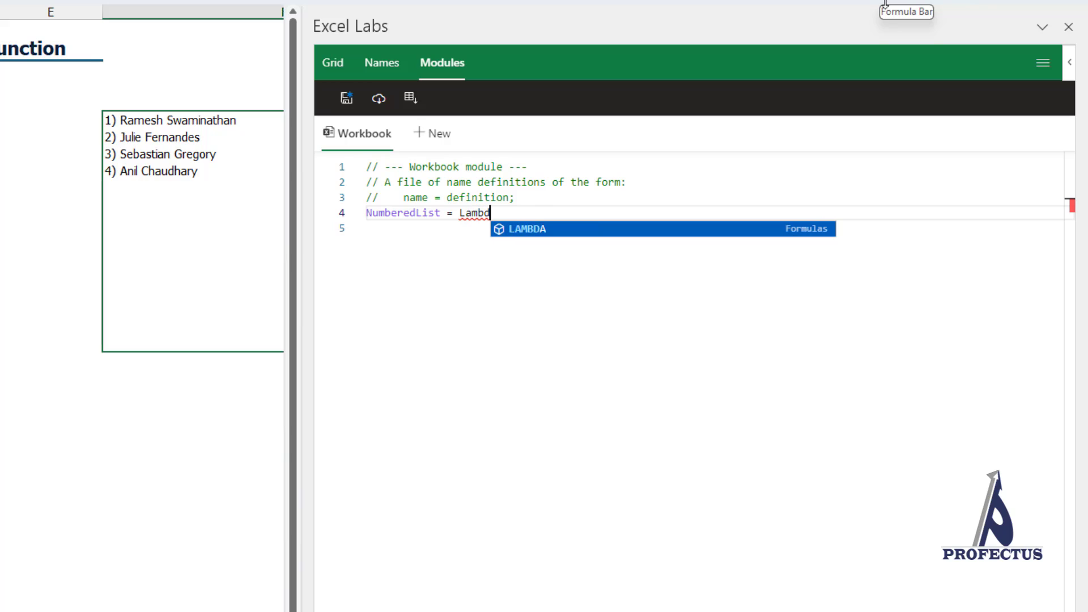
pyautogui.press('Tab')
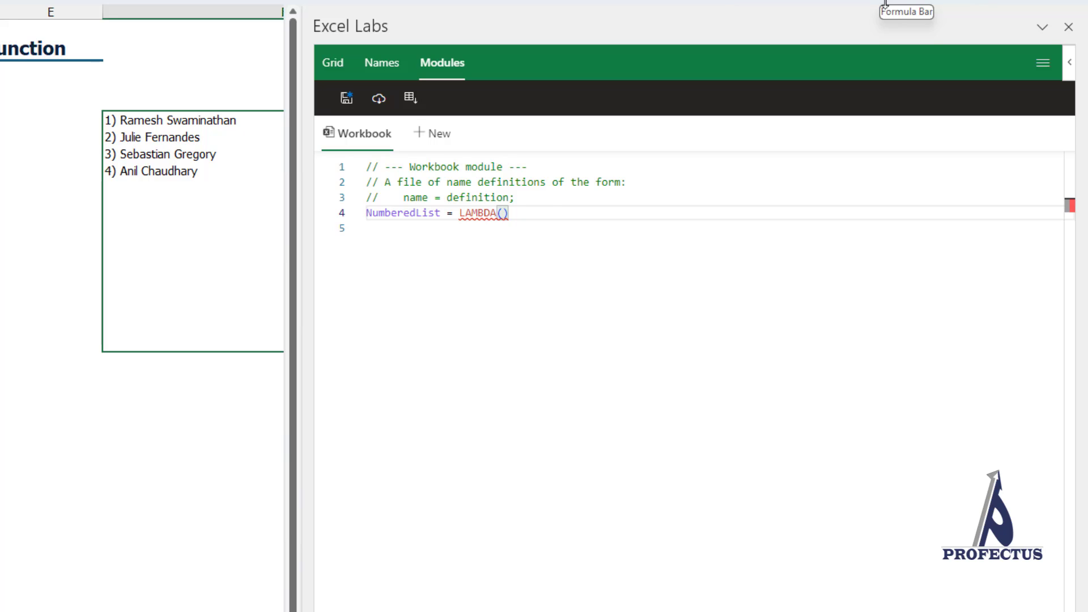
pyautogui.write('Values')
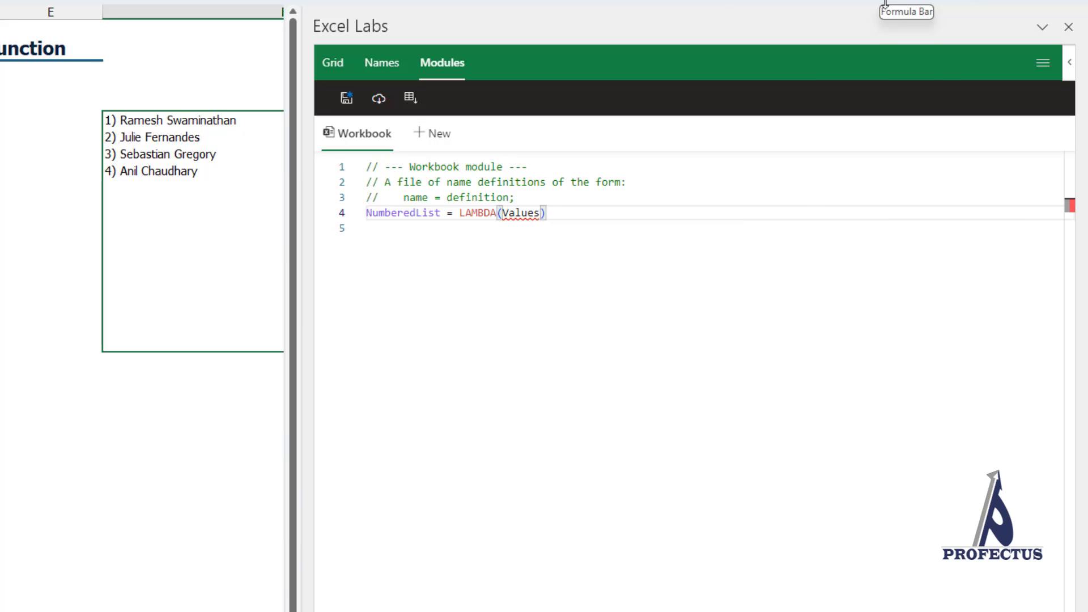
pyautogui.write(',')
pyautogui.press('Return')
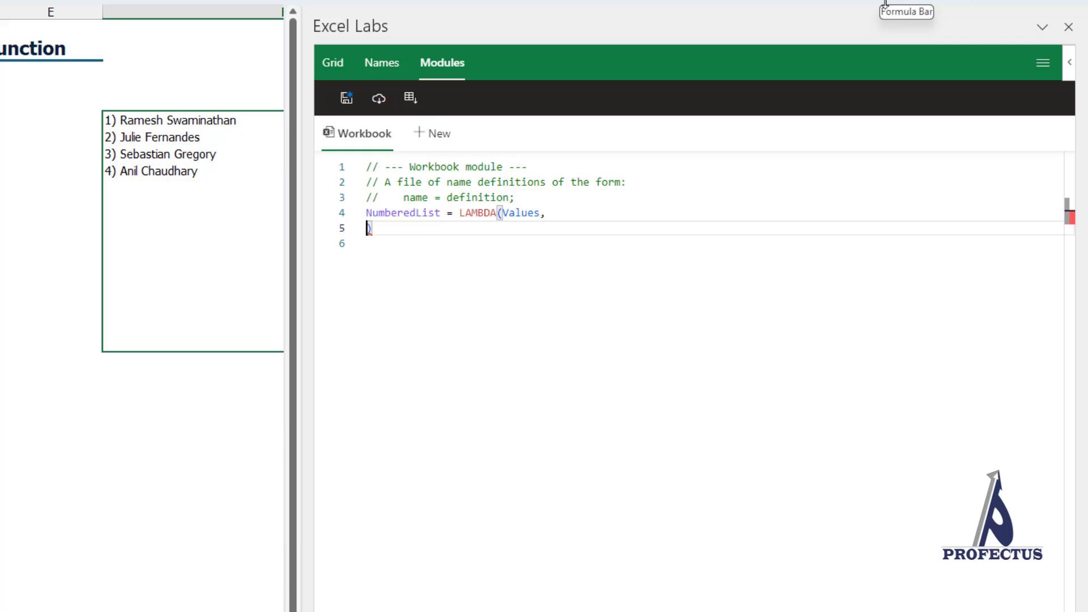
pyautogui.press('Tab')
pyautogui.press('Tab')
pyautogui.press('Tab')
pyautogui.press('Tab')
pyautogui.press('Tab')
pyautogui.press('Tab')
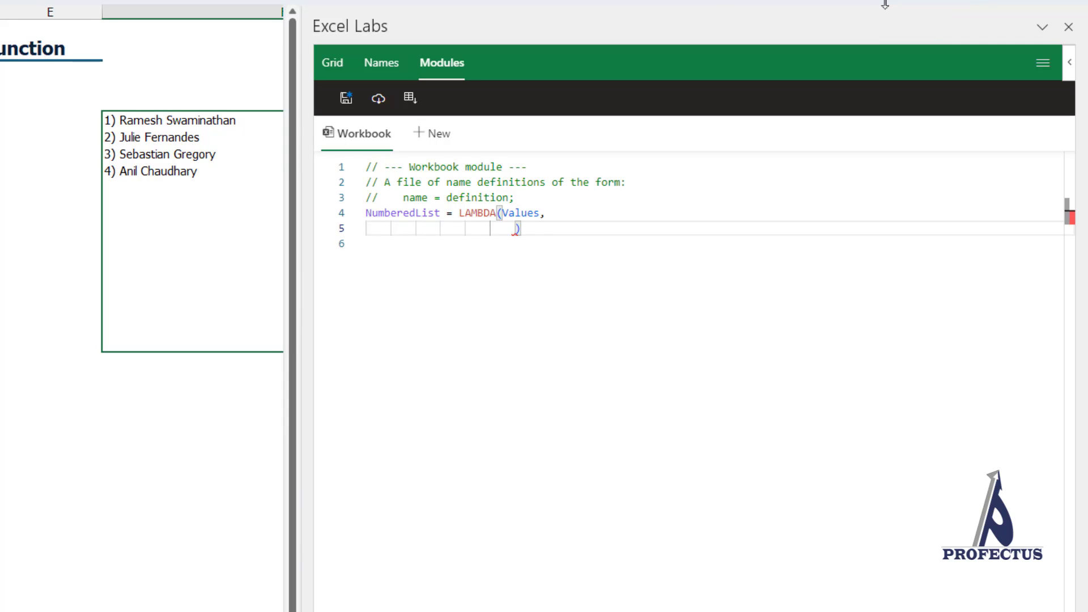
# - Write the body's start: "1) " & Textjoin(char(10) & sequence(1000,1,2) & ") ", as the delimiter
pyautogui.write('"1)" ')
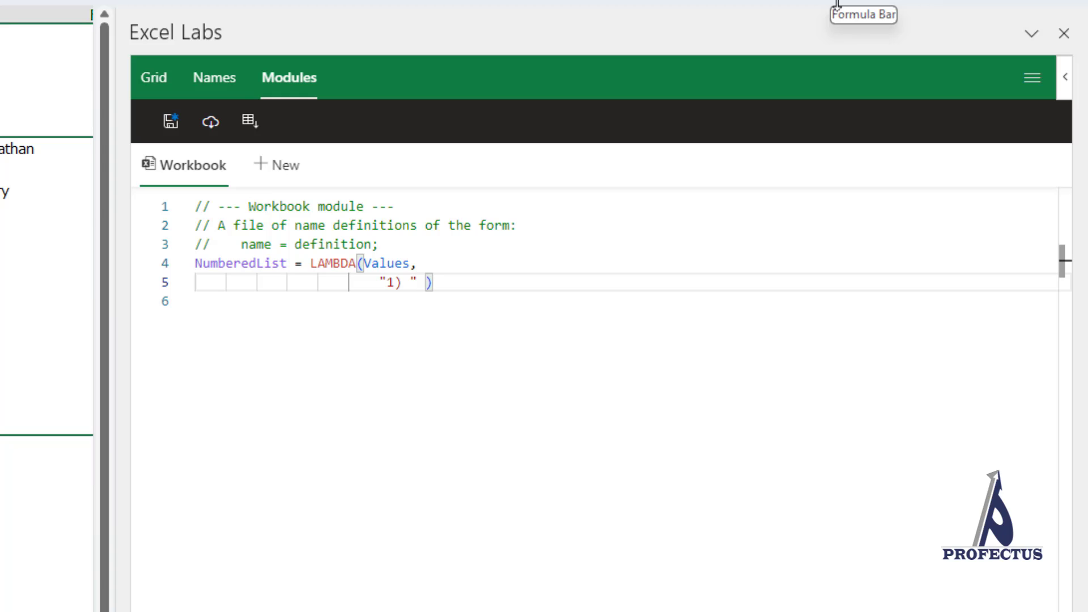
pyautogui.write(' &')
pyautogui.press('Return')
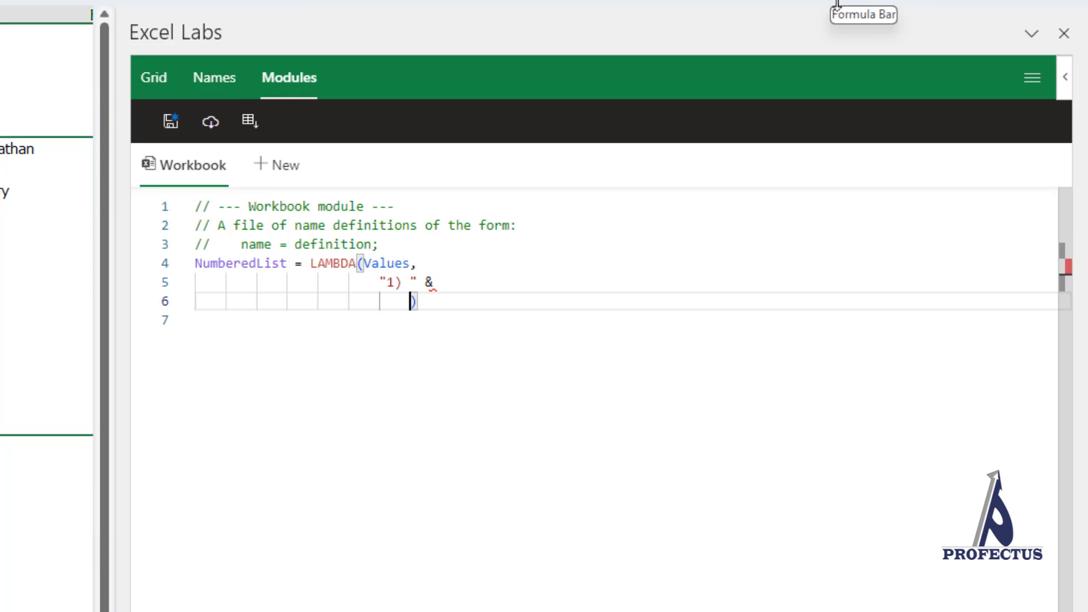
pyautogui.press('BackSpace')
pyautogui.write('Textjoi')
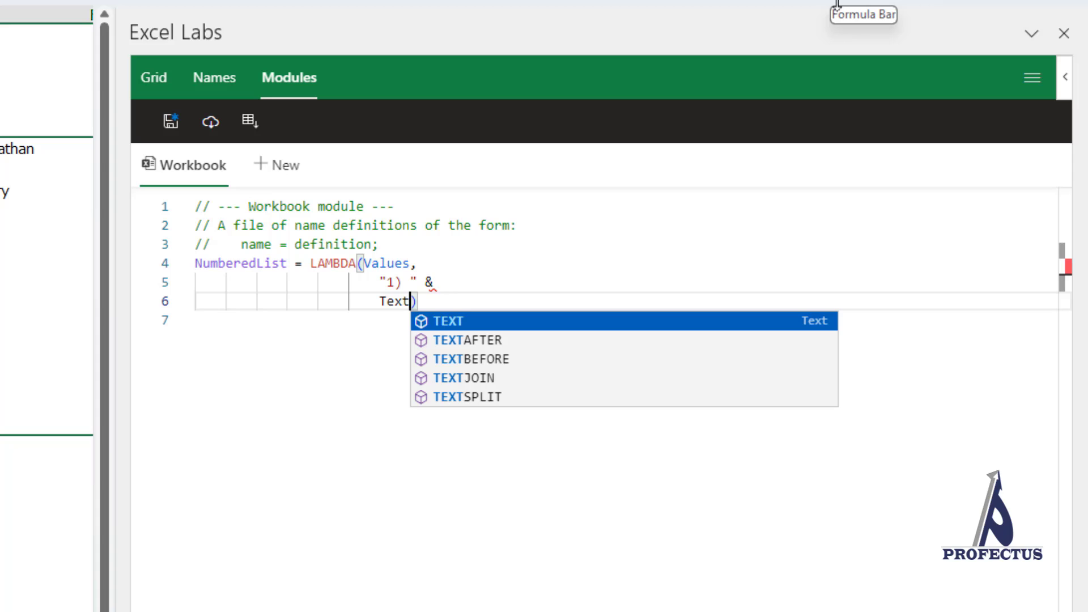
pyautogui.write('n')
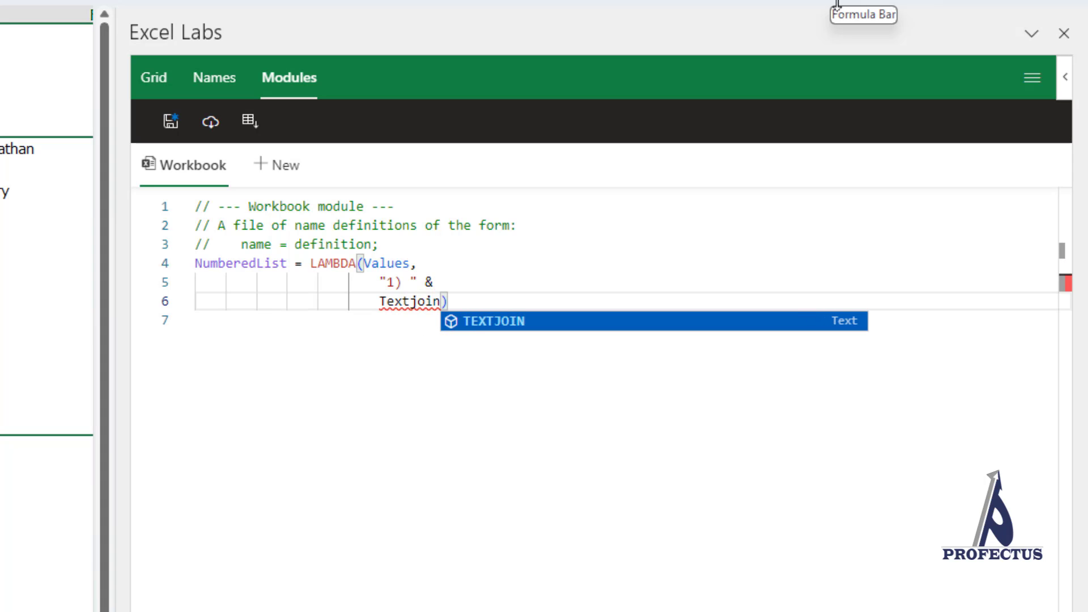
pyautogui.write('(char')
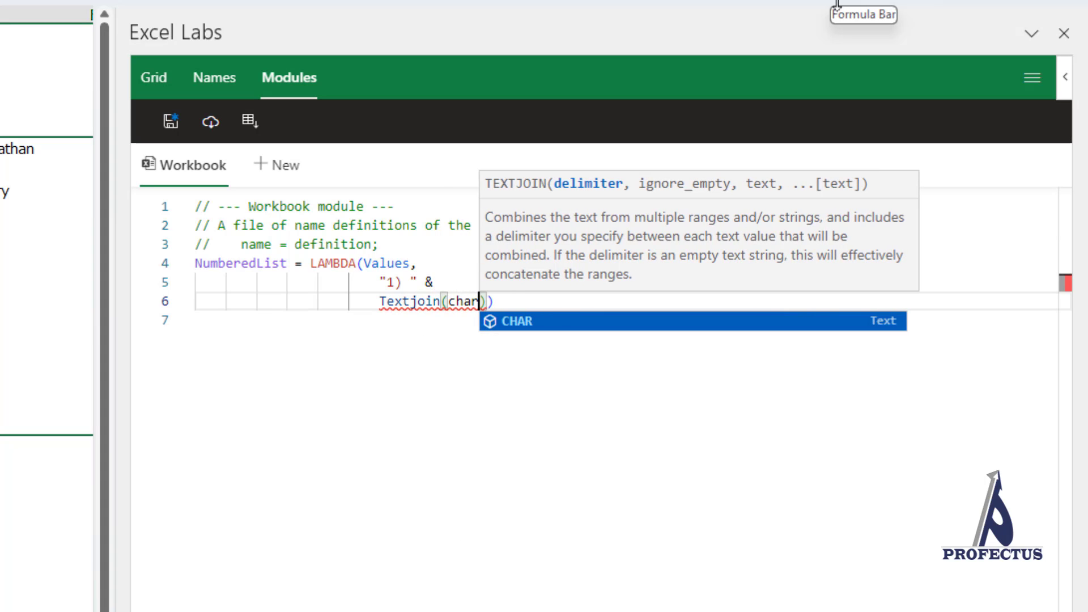
pyautogui.write('(10')
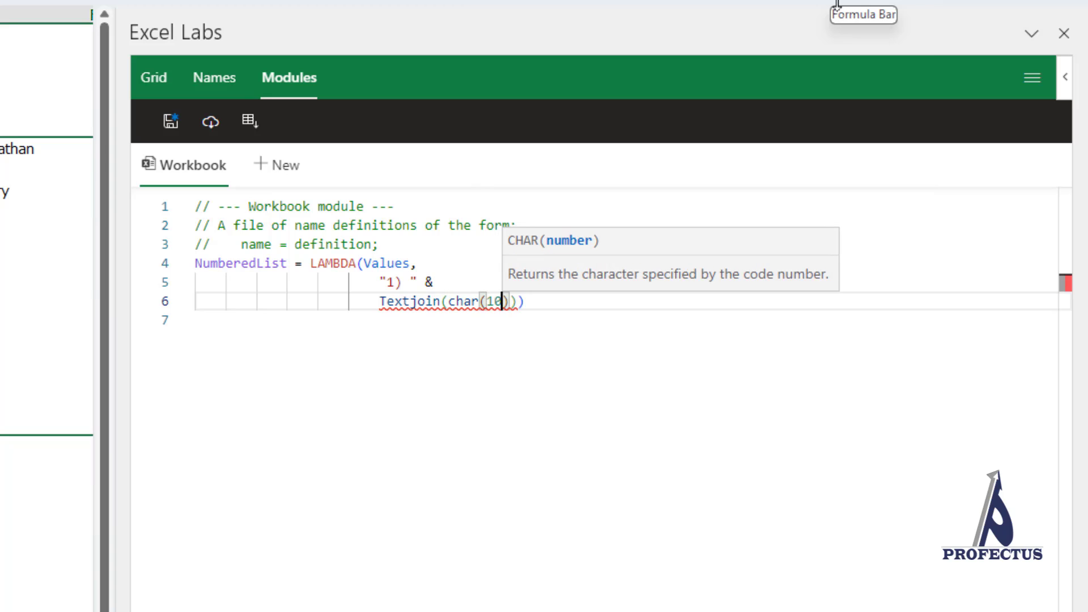
pyautogui.write(') & values')
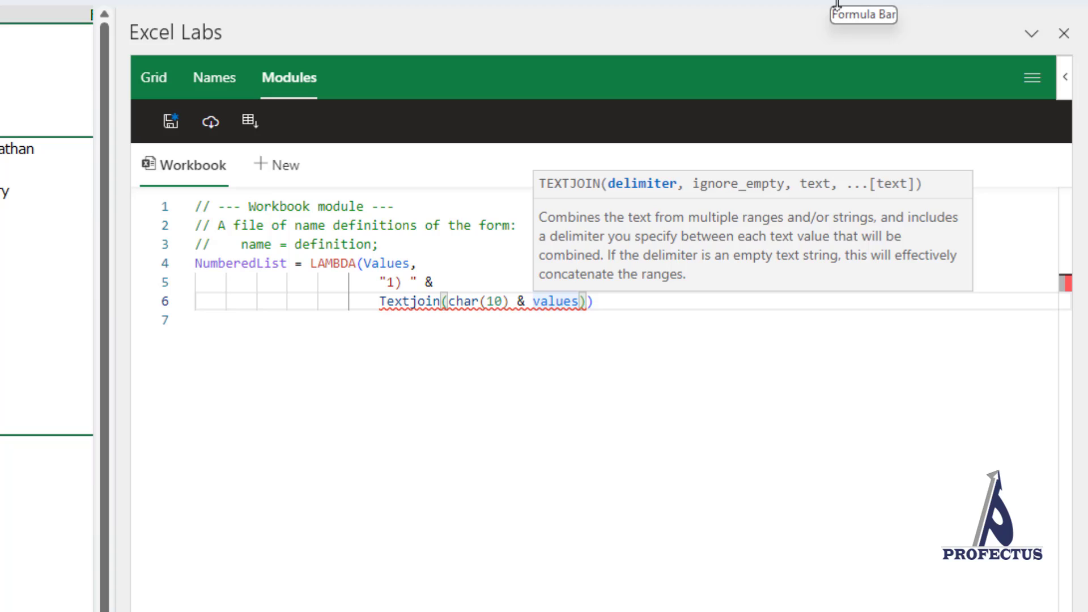
pyautogui.write('seque')
pyautogui.write('nce(1000')
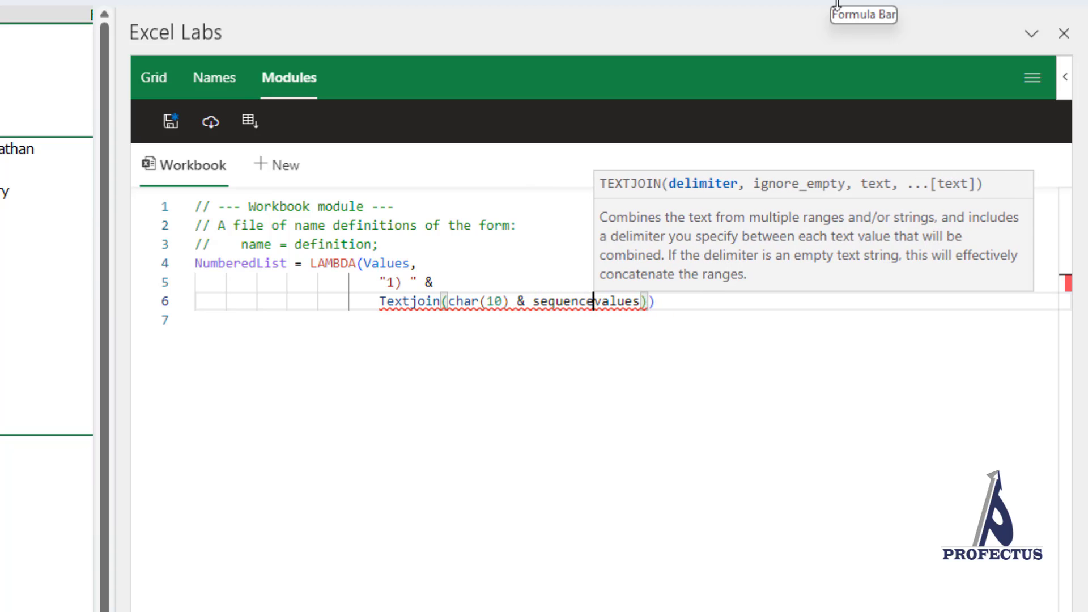
pyautogui.write(',1m2')
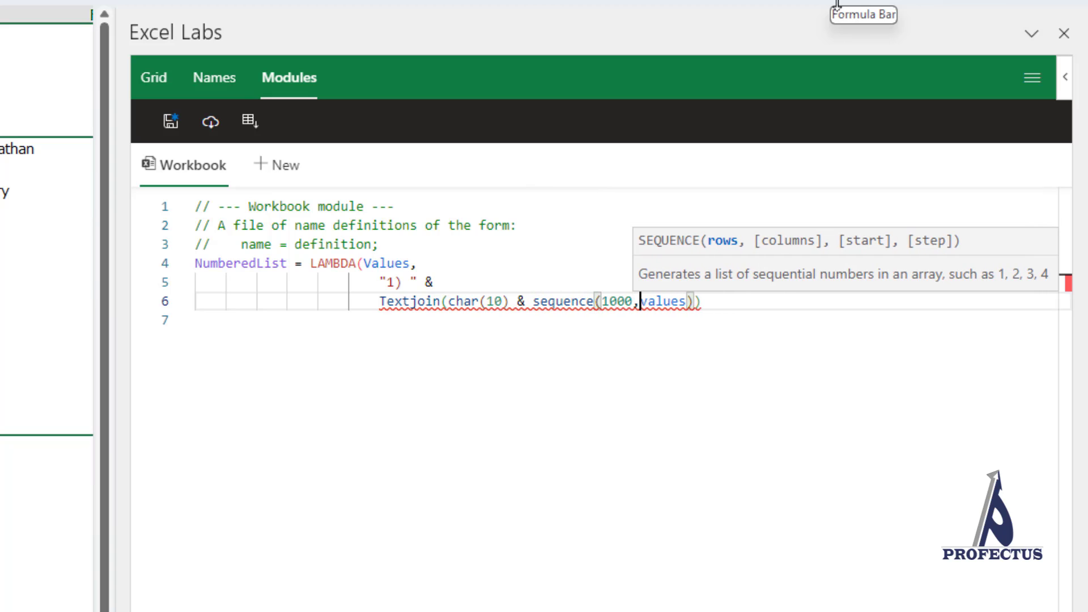
pyautogui.press('BackSpace')
pyautogui.press('BackSpace')
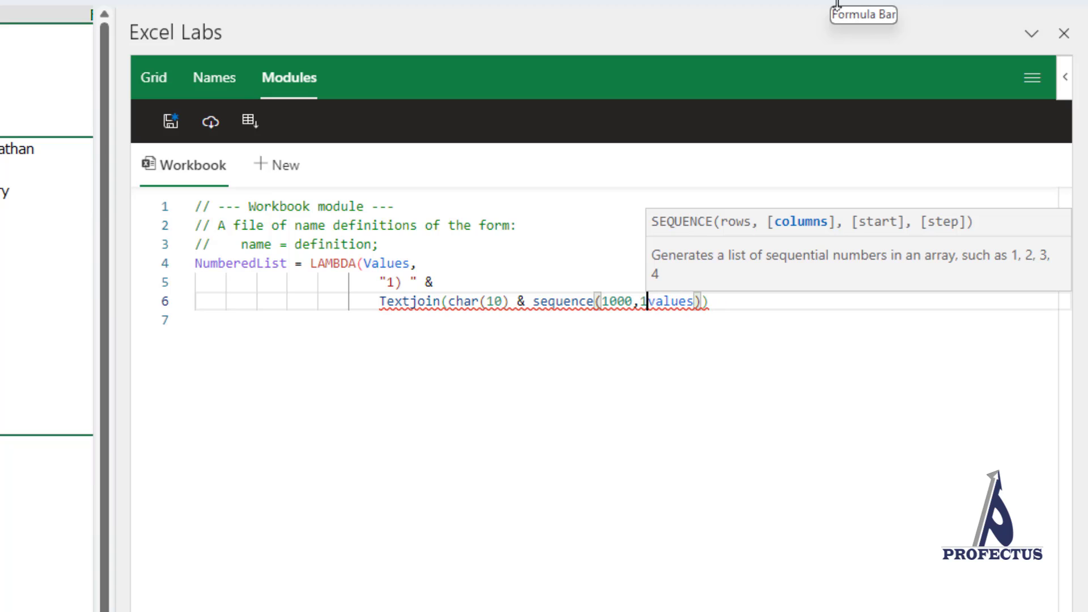
pyautogui.write(',2) & ") ')
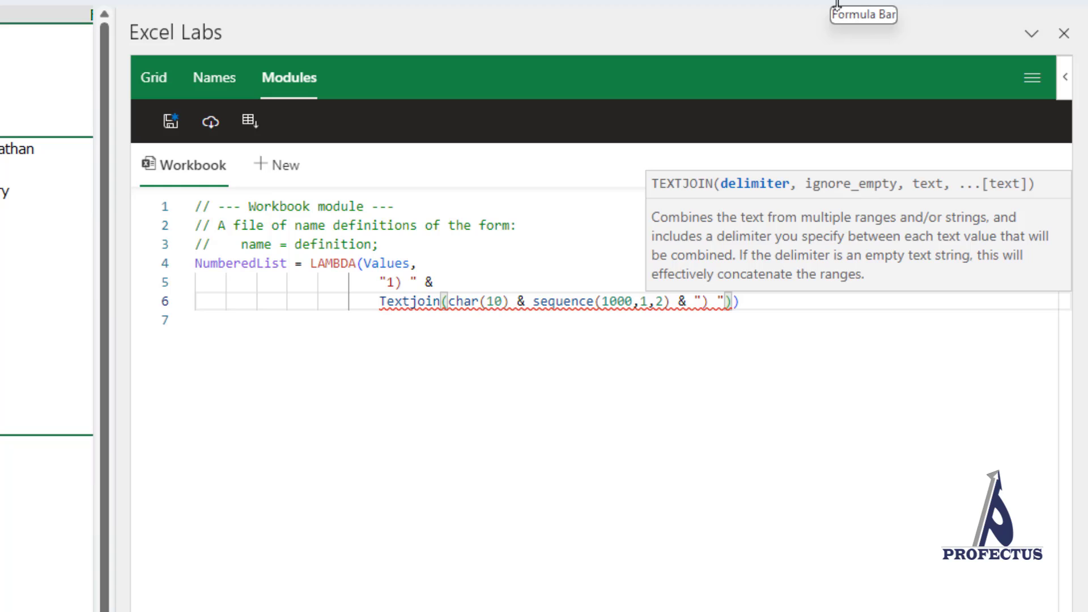
pyautogui.write(',')
pyautogui.press('Return')
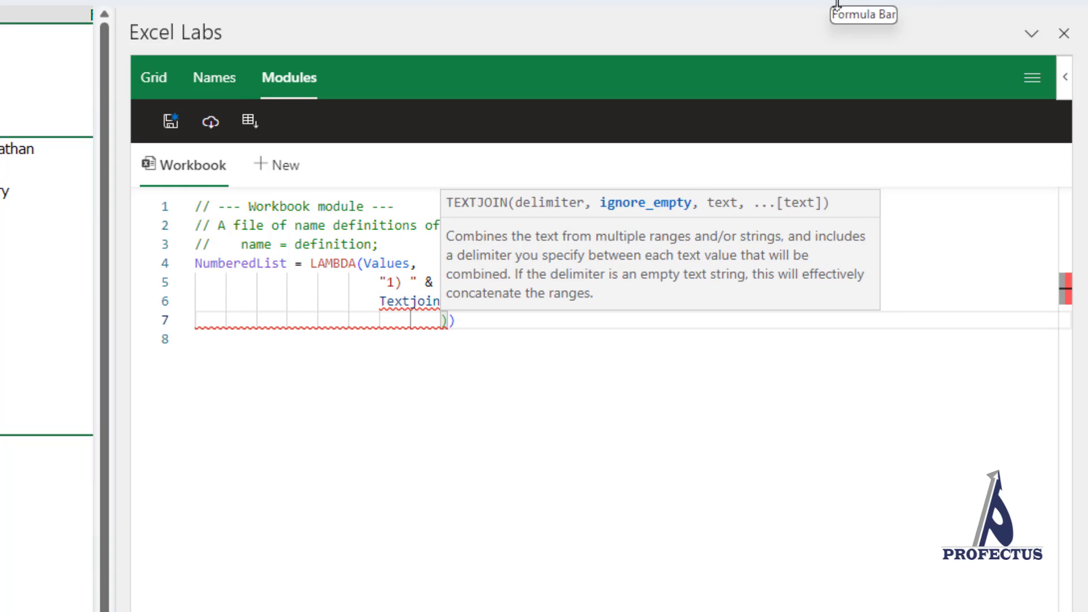
# - Finish TEXTJOIN with TRUE and Values on new lines, then highlight the Values parameter
pyautogui.write('TRUE,')
pyautogui.press('Return')
pyautogui.write('Valu')
pyautogui.press('Tab')
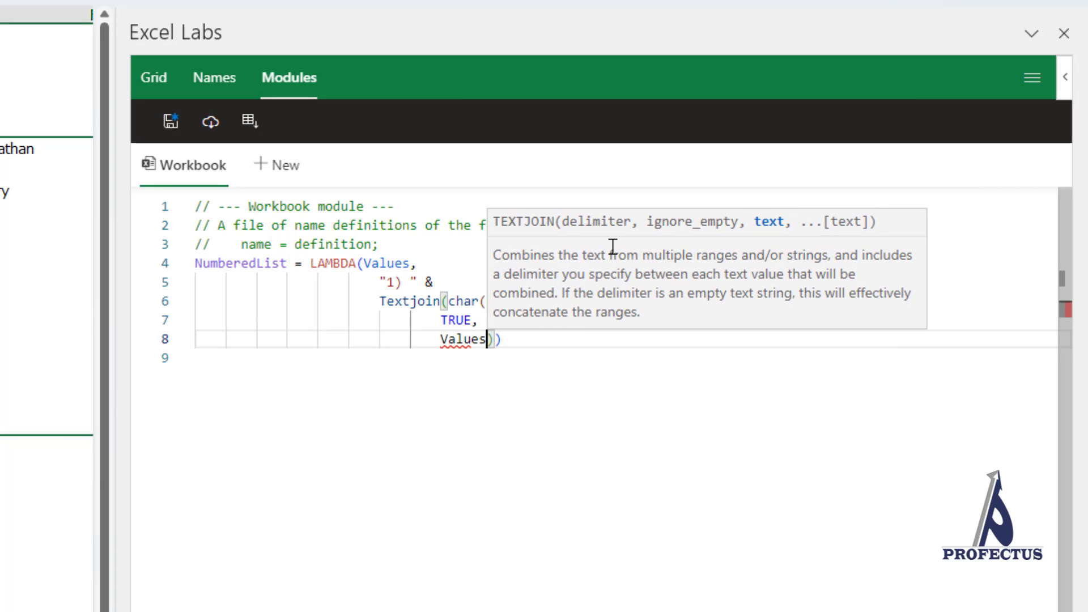
pyautogui.press('Right')
pyautogui.press('Right')
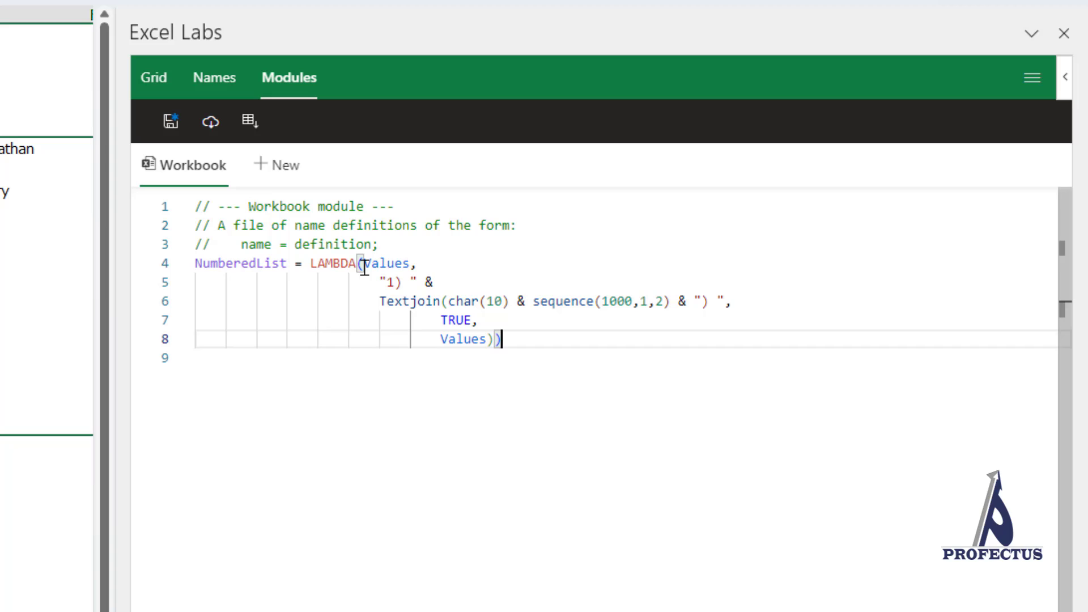
pyautogui.moveTo(358, 265); pyautogui.dragTo(413, 262)
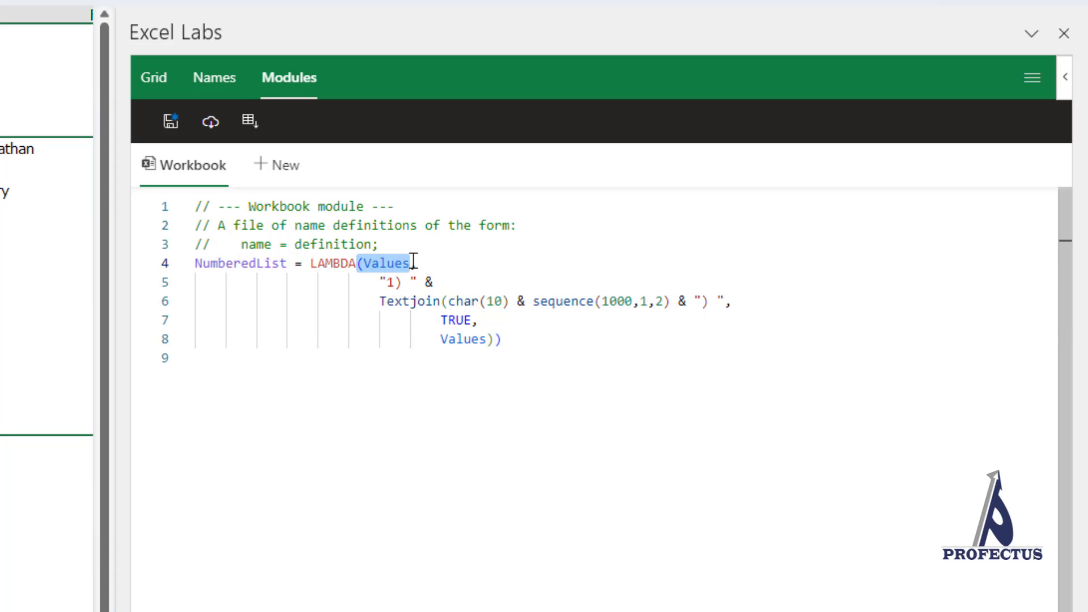
pyautogui.click(527, 344)
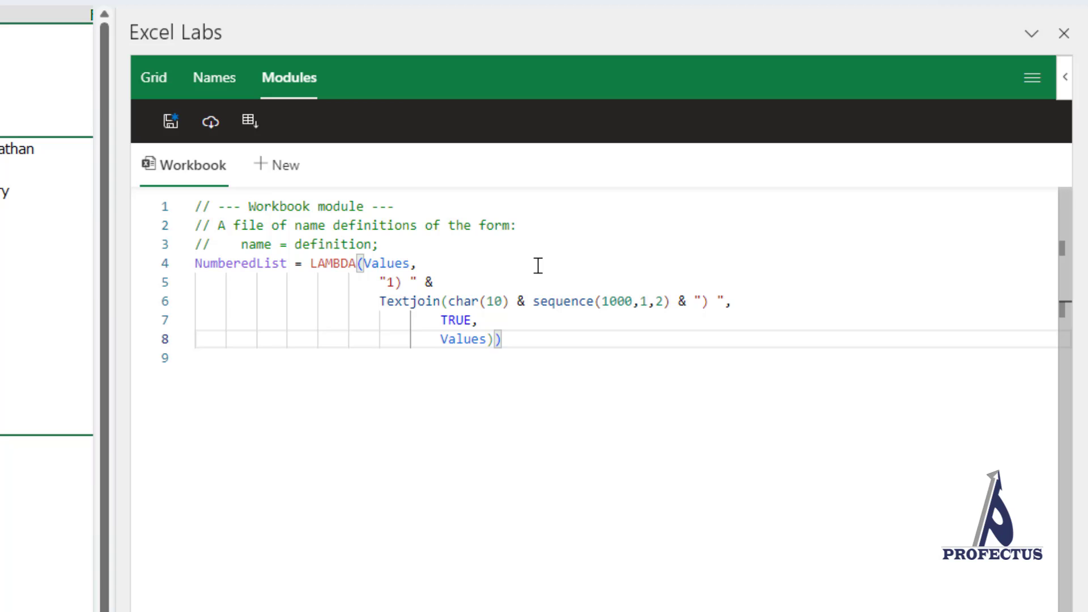
# - Save the NumberedList module, close Excel Labs, and review F6's formula without changing it
pyautogui.click(172, 121)
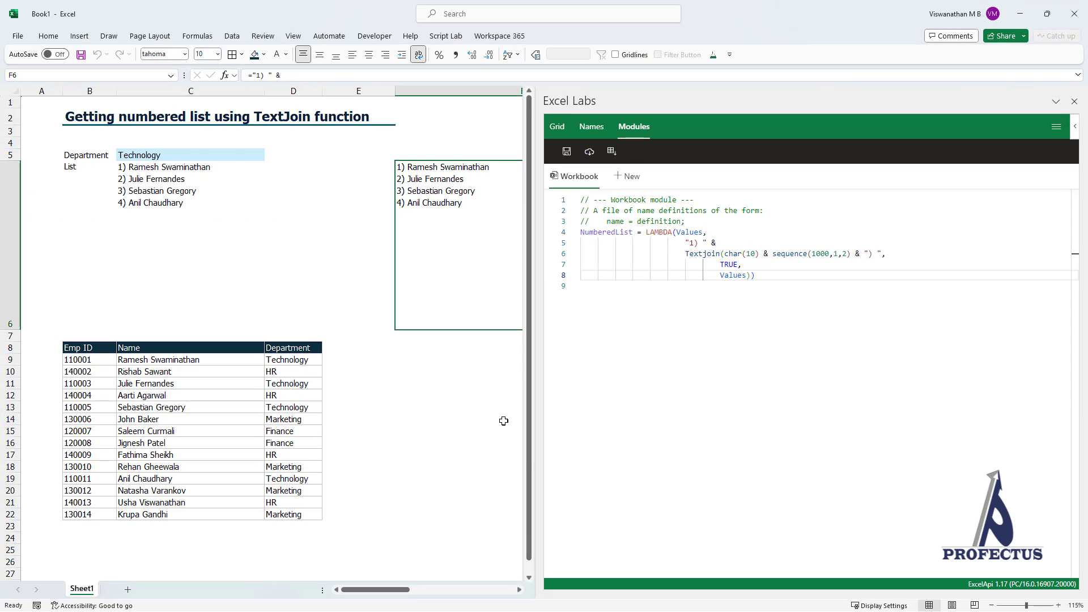
pyautogui.click(405, 260)
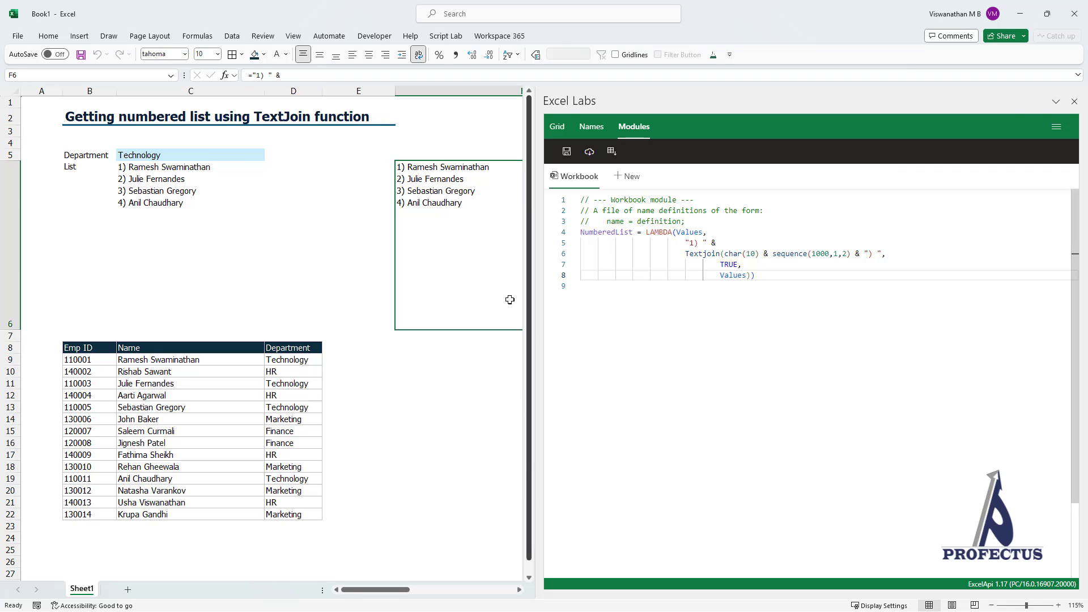
pyautogui.click(1074, 101)
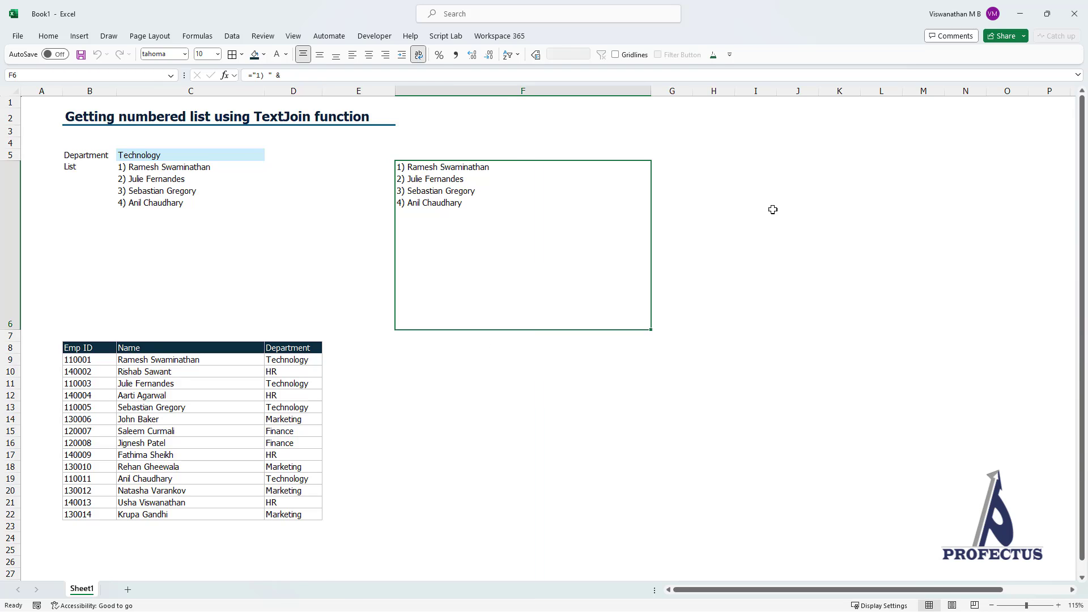
pyautogui.doubleClick(612, 276)
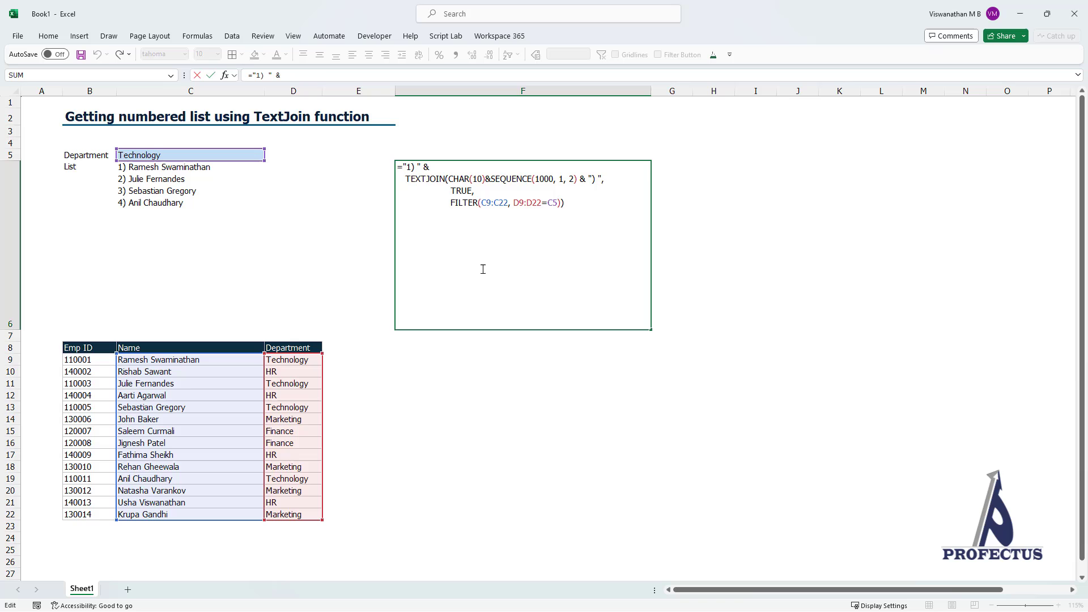
pyautogui.hotkey('ctrl', 'Return')
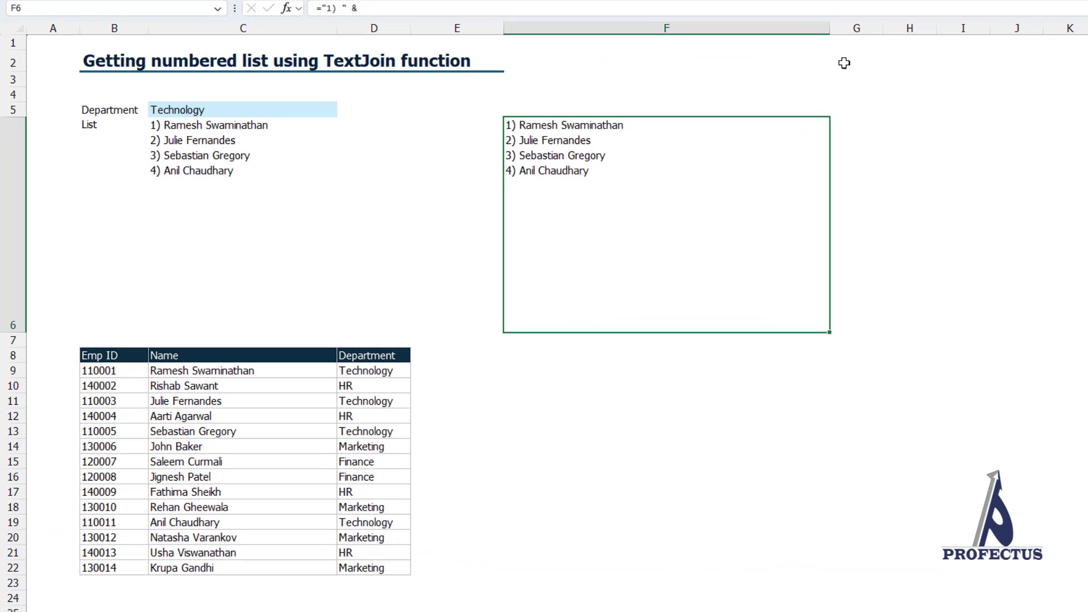
# - Clear C6 and begin a new formula =NumberedList(FILTER( using autocomplete
pyautogui.click(235, 200)
pyautogui.press('Delete')
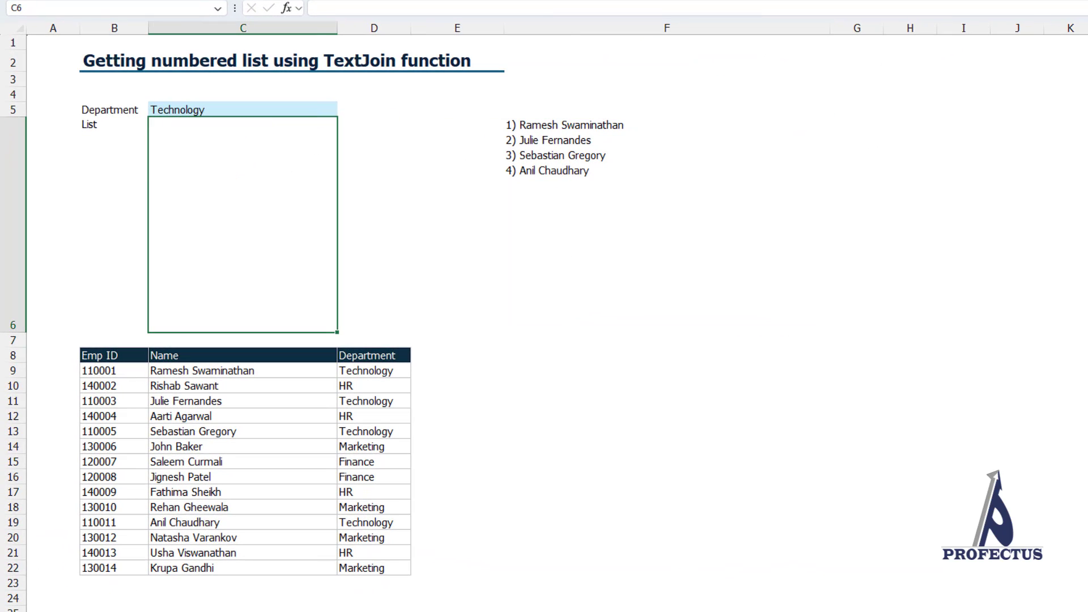
pyautogui.write('=Number')
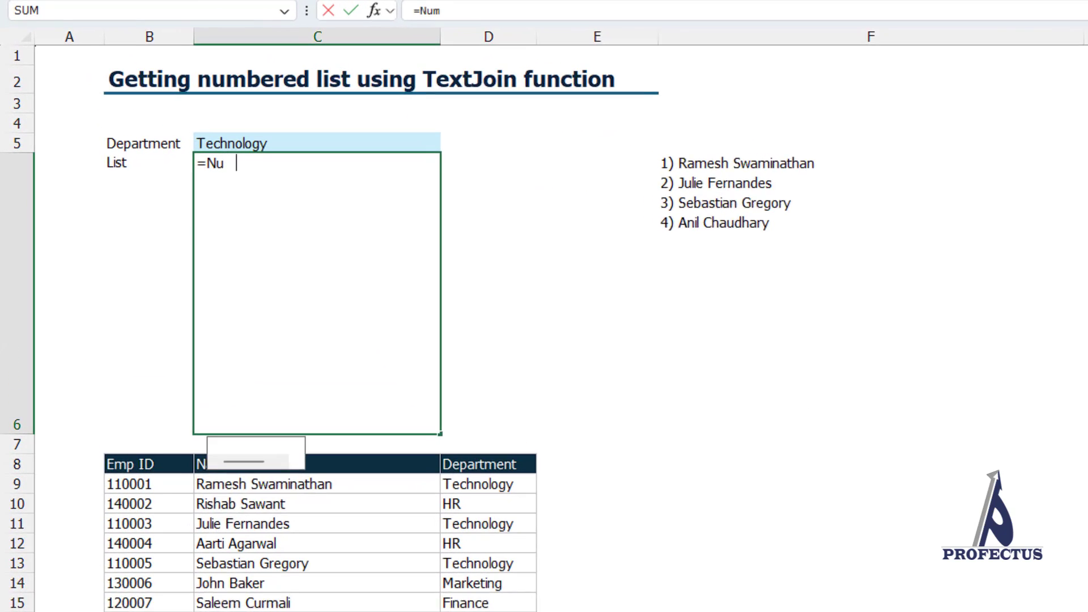
pyautogui.press('Tab')
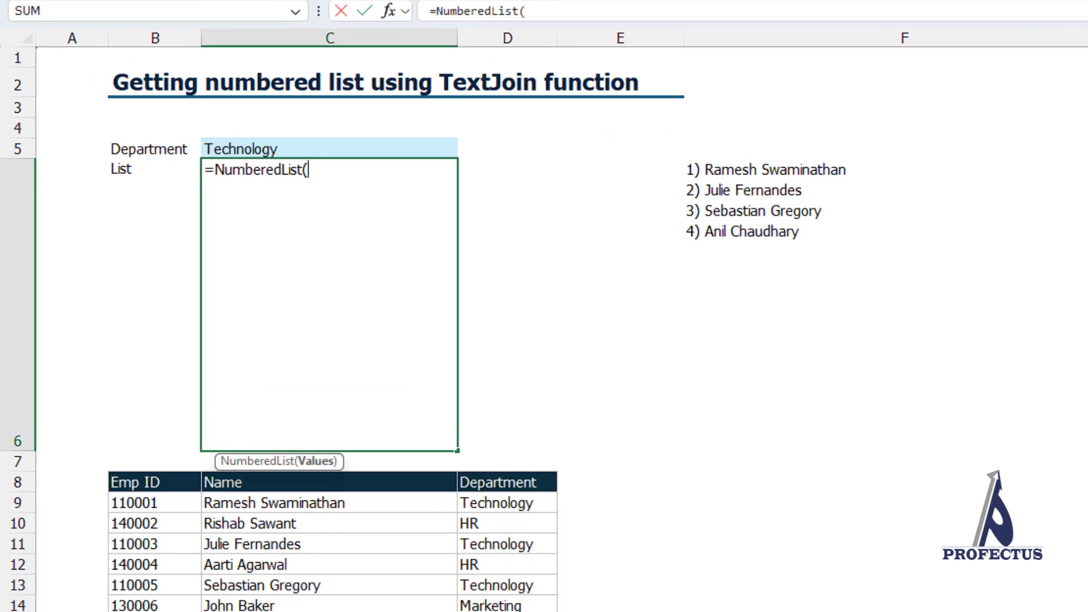
pyautogui.write('filte')
pyautogui.press('Tab')
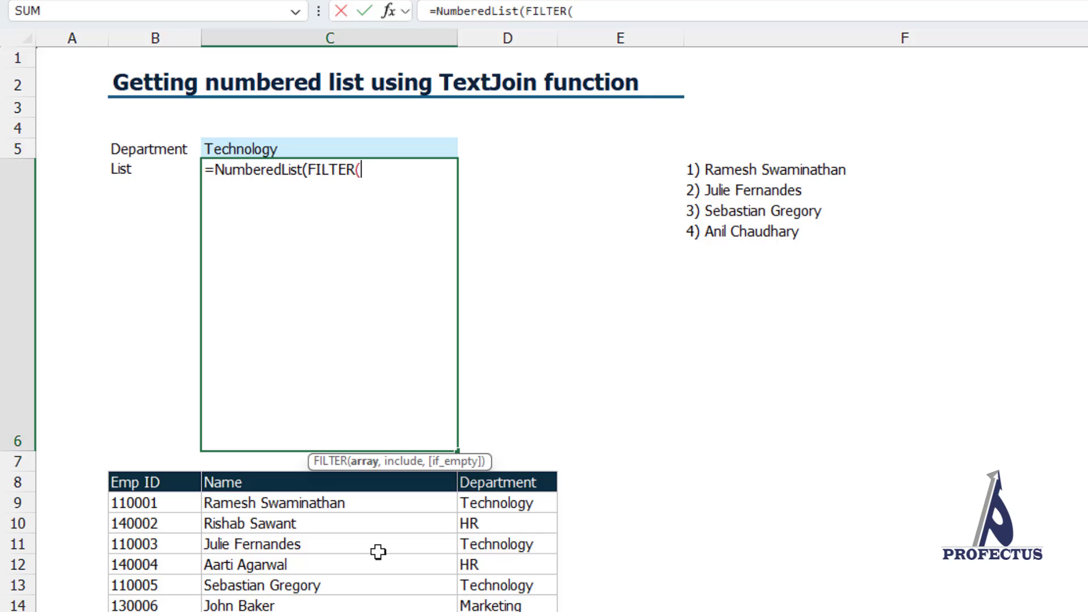
# - Filter names C9:C22 where D9:D22 equals C5, close the formula and enter it
pyautogui.moveTo(323, 501); pyautogui.dragTo(328, 611)
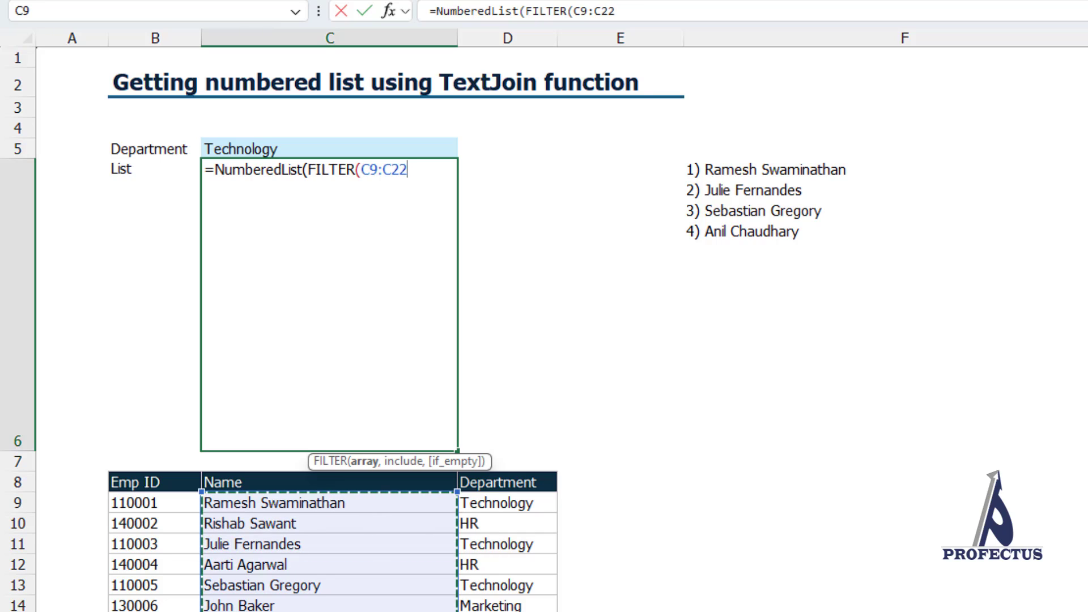
pyautogui.write(',')
pyautogui.moveTo(527, 504); pyautogui.dragTo(528, 611)
pyautogui.write('=')
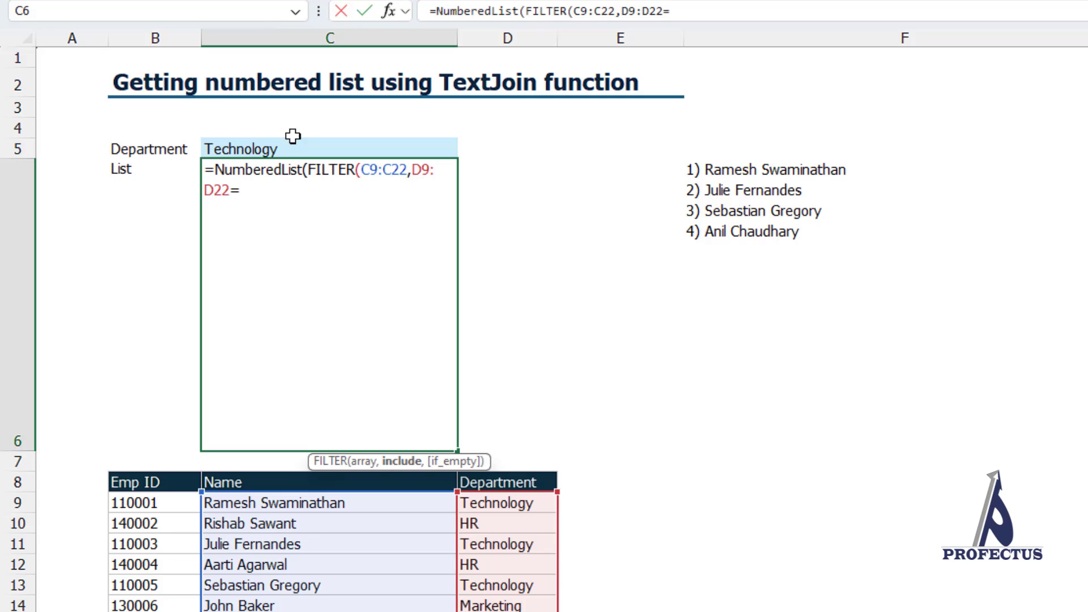
pyautogui.click(294, 149)
pyautogui.write(')')
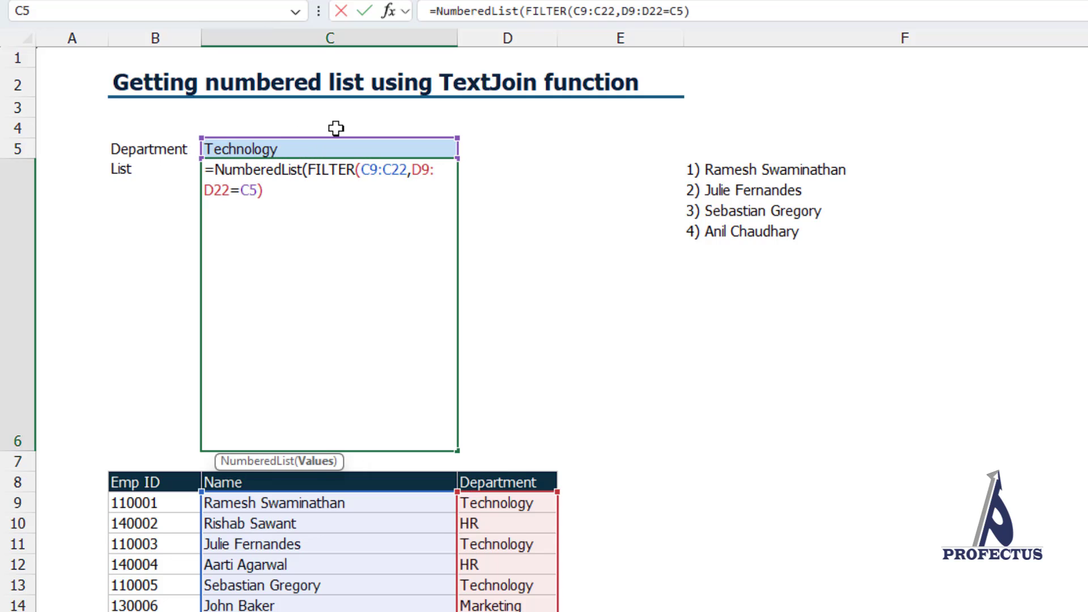
pyautogui.press('Return')
pyautogui.press('Up')
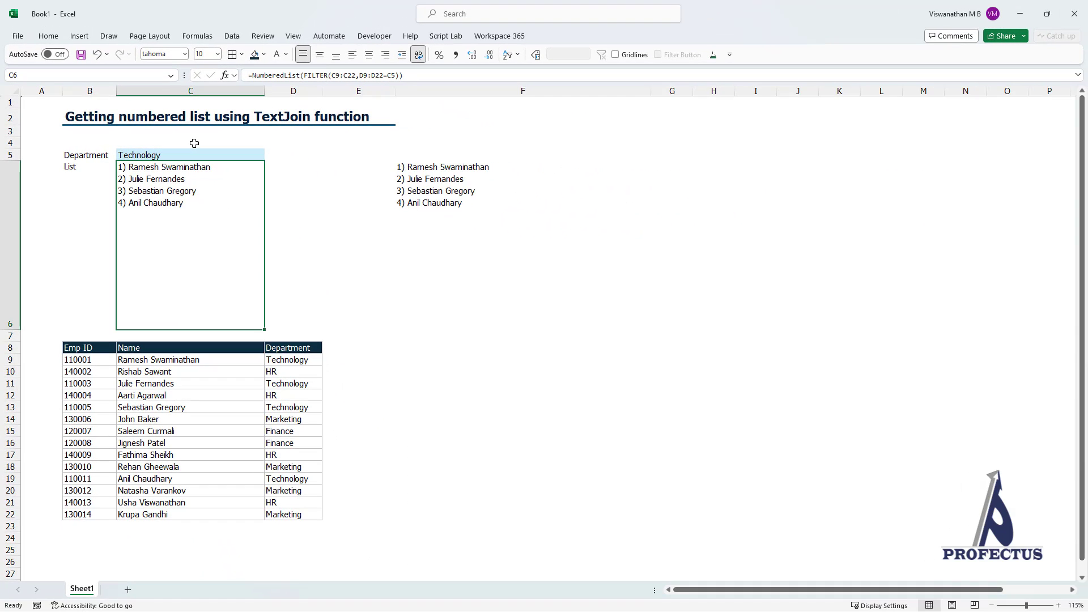
pyautogui.press('F2')
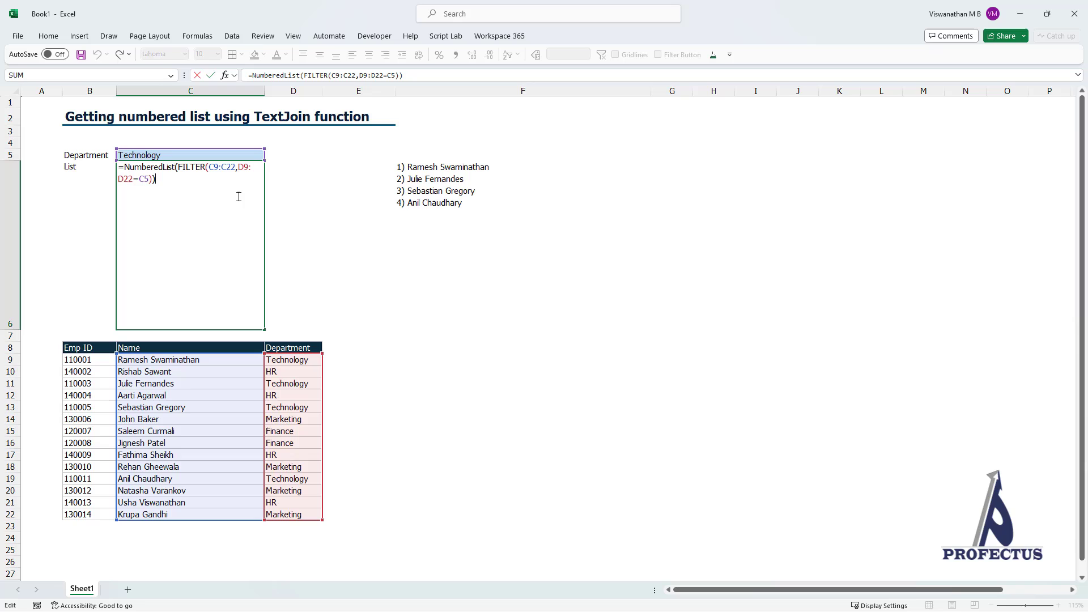
pyautogui.press('Escape')
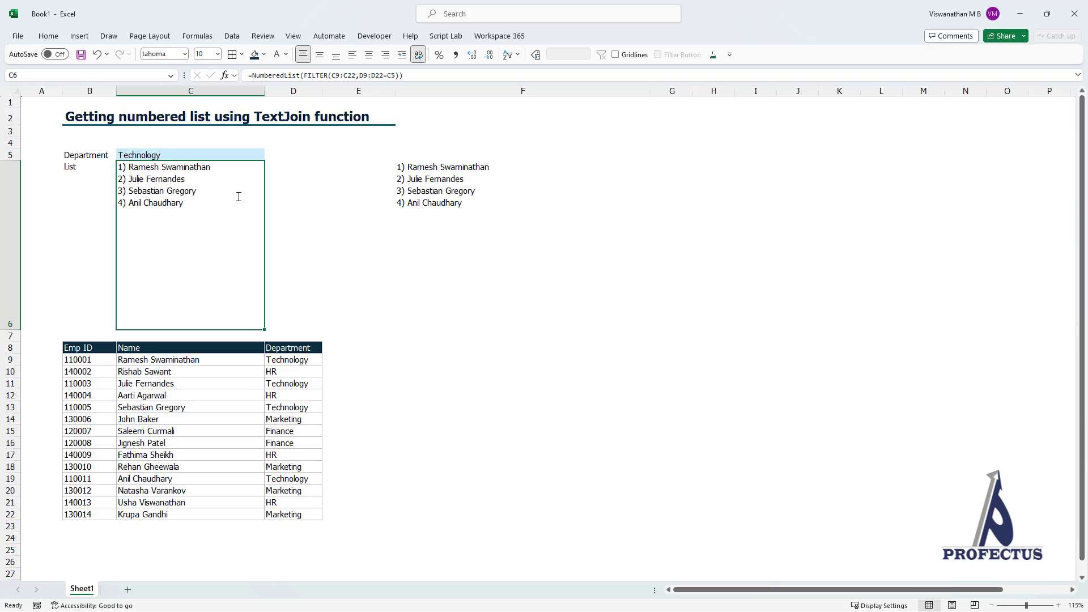